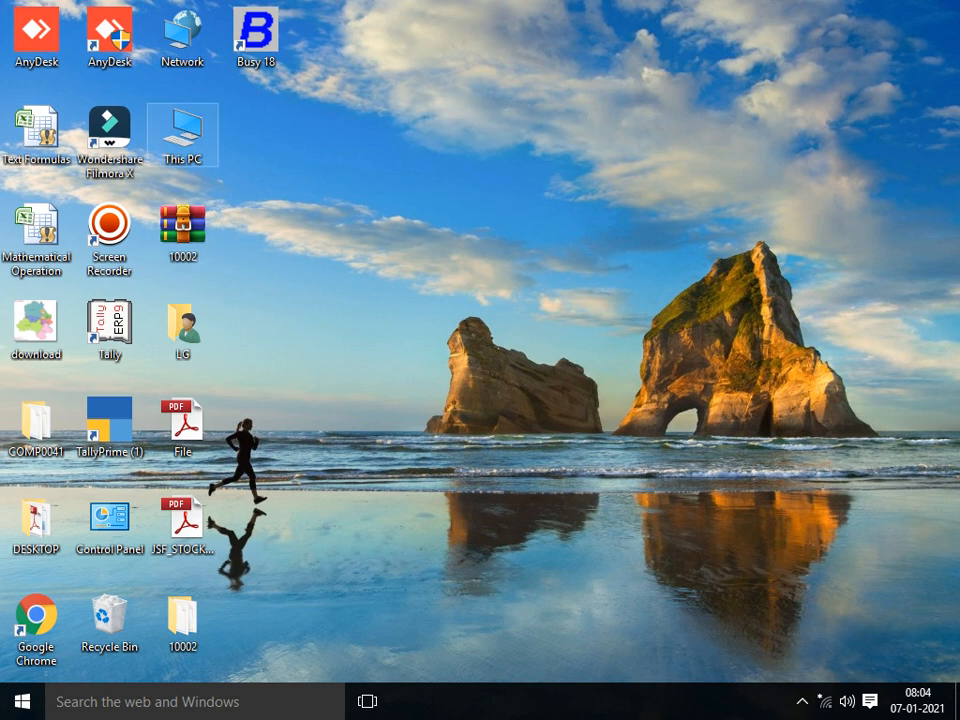
Step: Open This PC and browse into Local Disk (E:)
{"action": "double_click", "coordinate": [182, 135]}
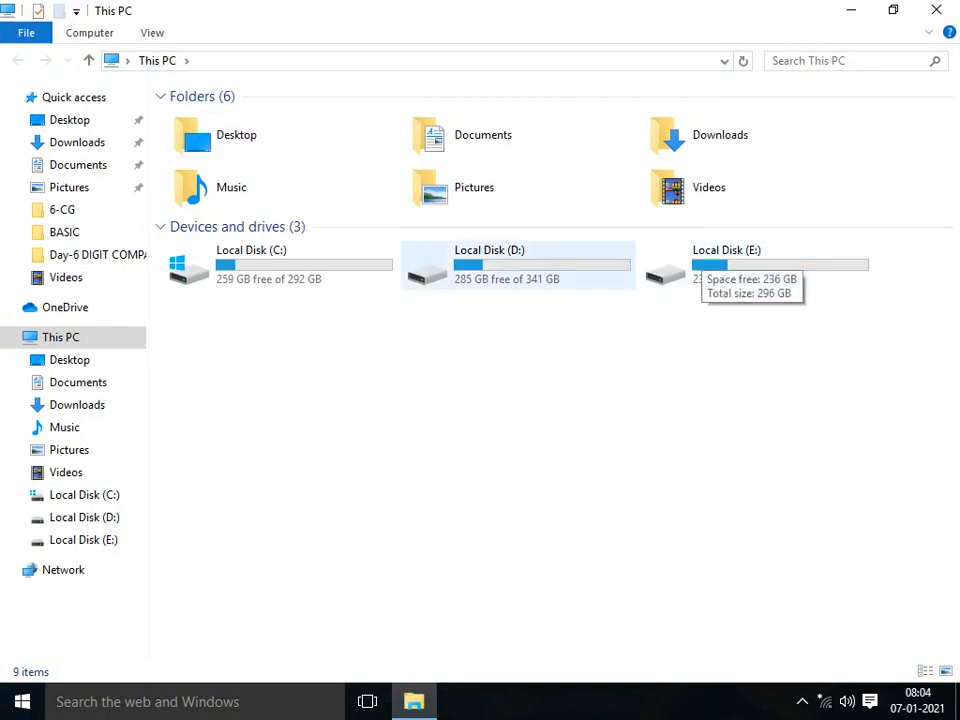
{"action": "left_click", "coordinate": [280, 266]}
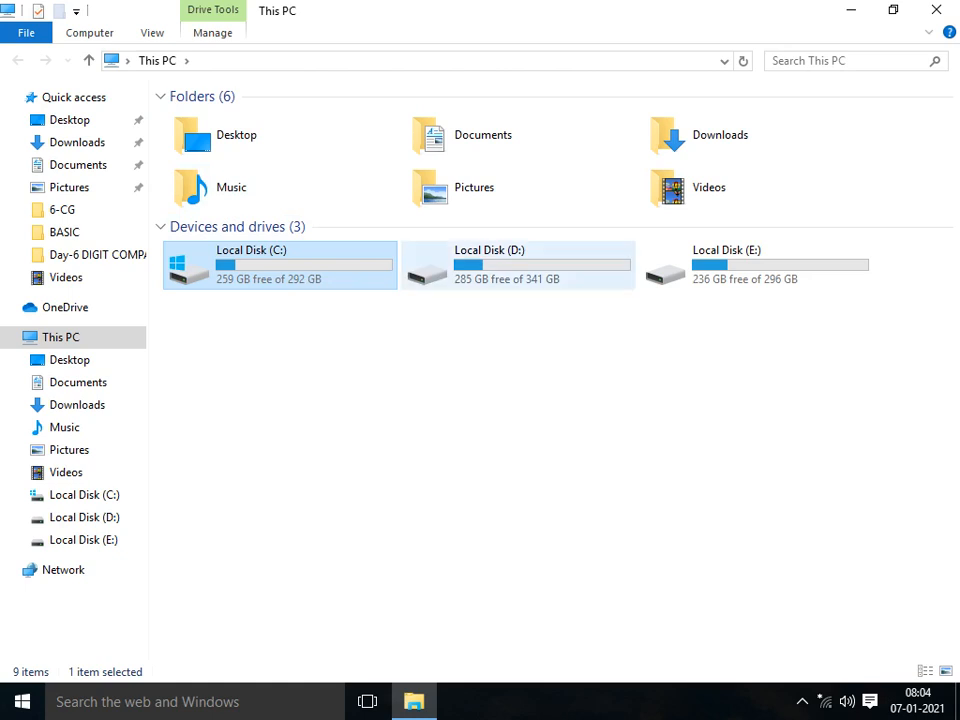
{"action": "left_click", "coordinate": [518, 266]}
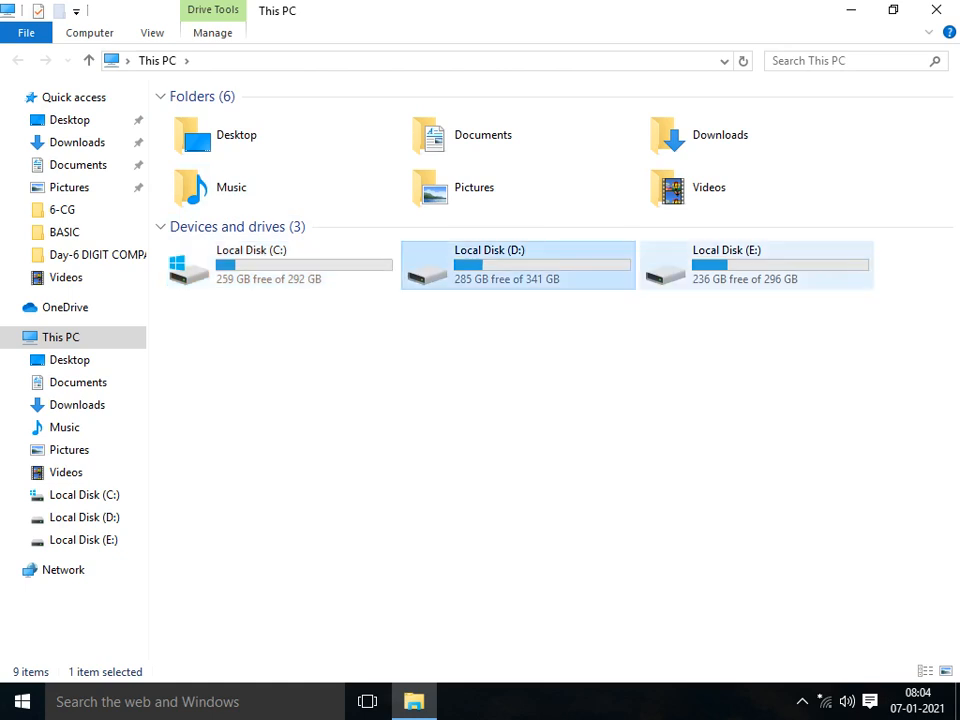
{"action": "left_click", "coordinate": [756, 266]}
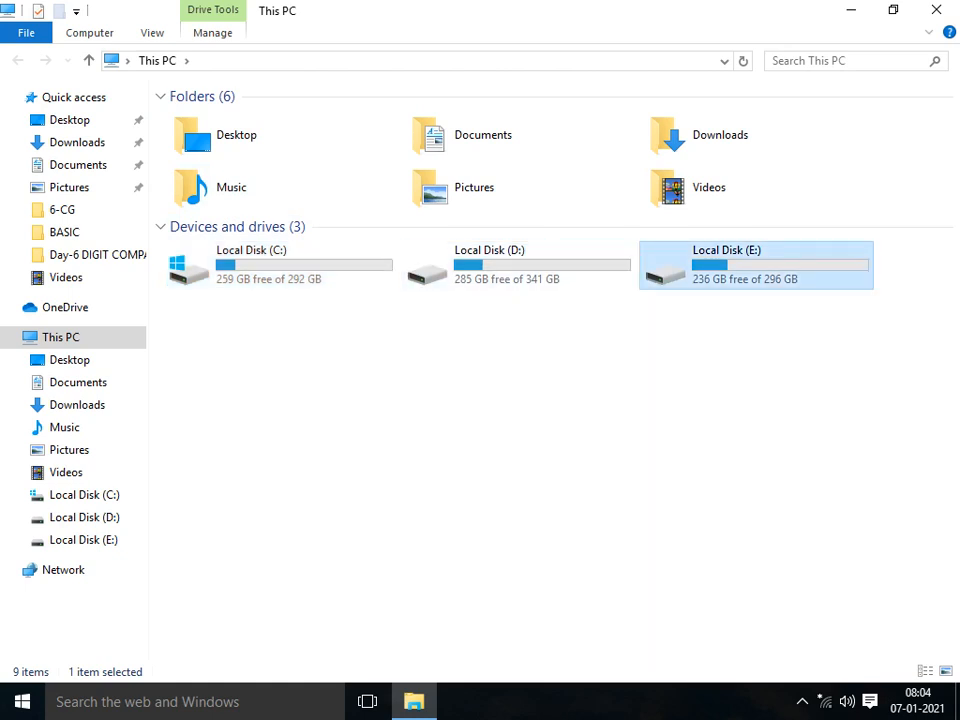
{"action": "double_click", "coordinate": [756, 266]}
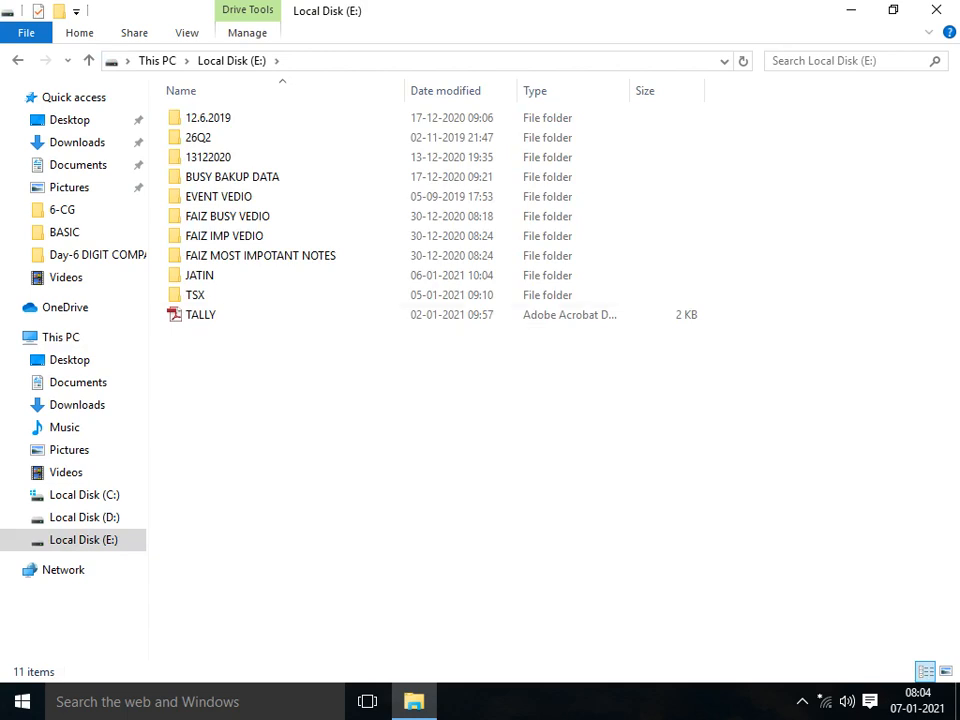
Step: Create a new folder named FAIZ on Local Disk (E:) and close Explorer
{"action": "right_click", "coordinate": [211, 364]}
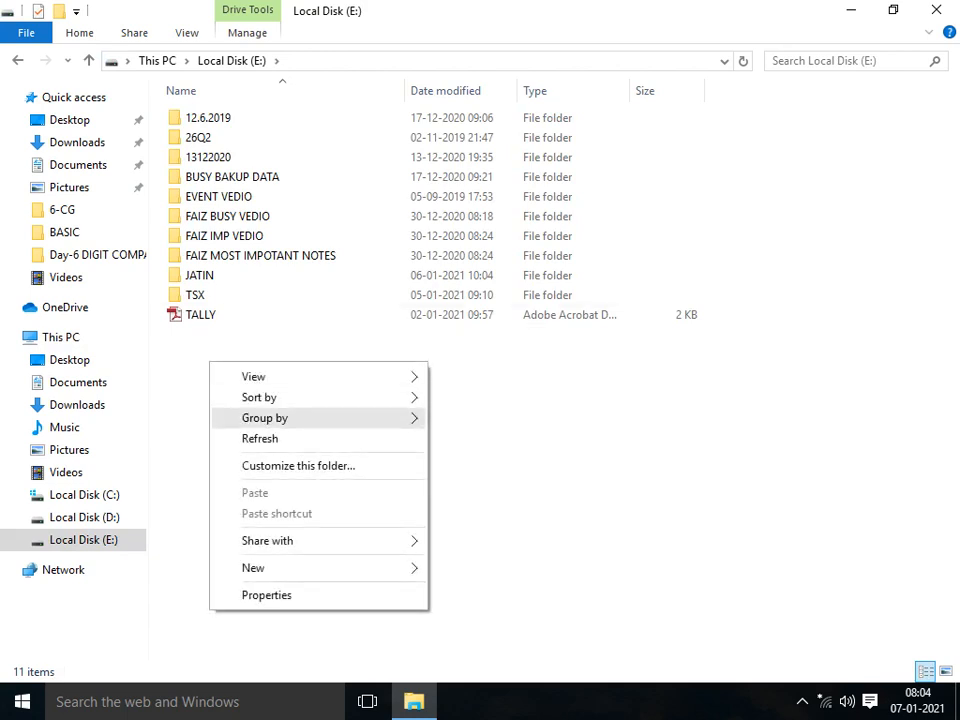
{"action": "mouse_move", "coordinate": [330, 567]}
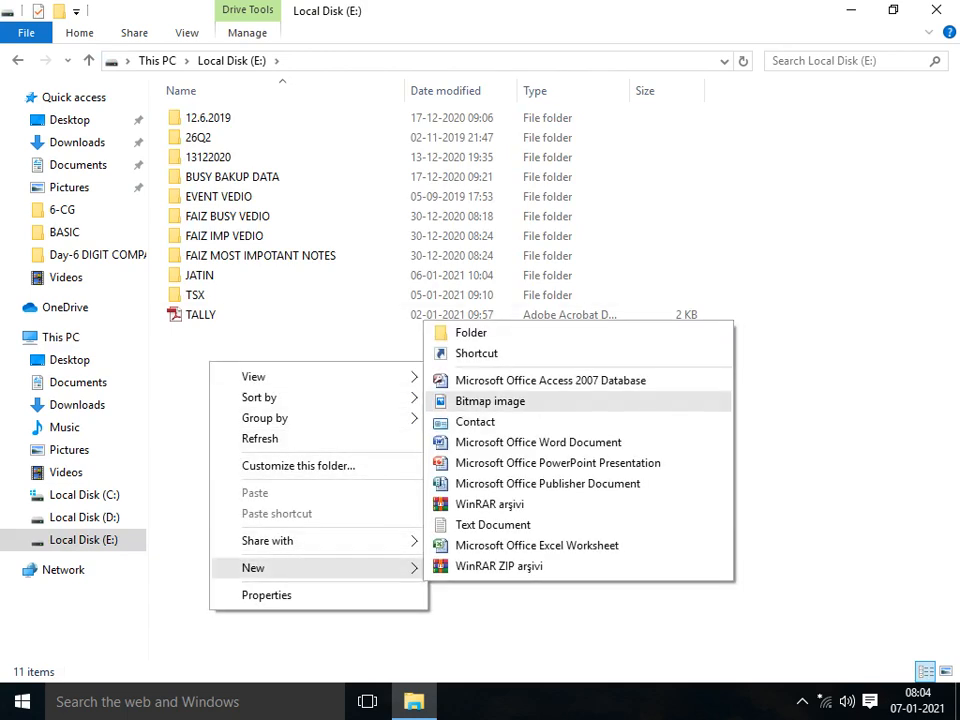
{"action": "left_click", "coordinate": [462, 330]}
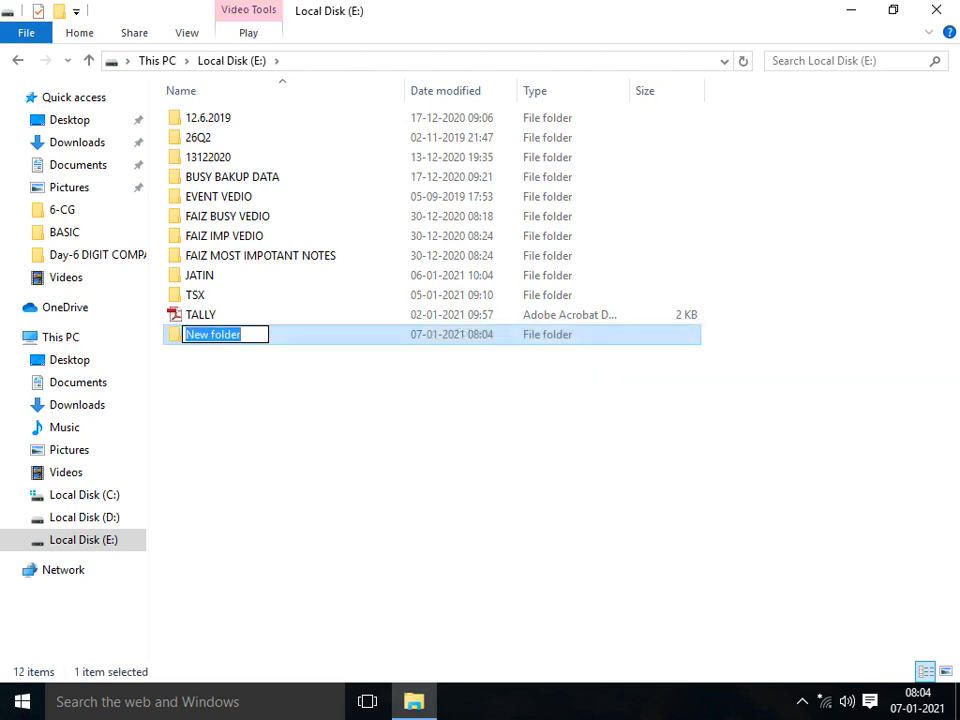
{"action": "type", "text": "fa"}
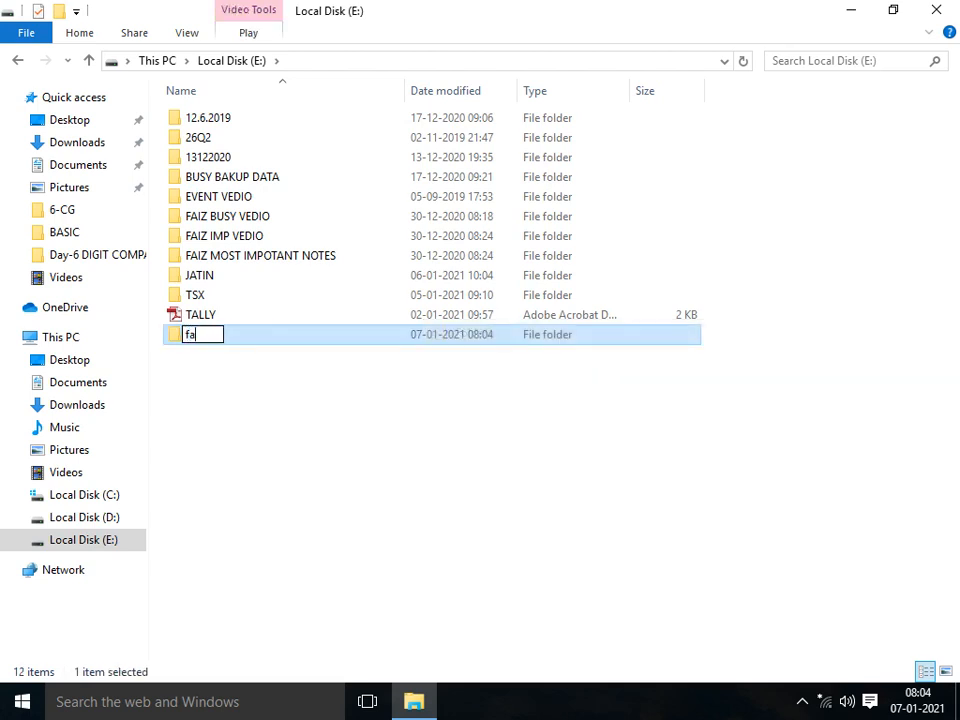
{"action": "key", "text": "BackSpace"}
{"action": "key", "text": "BackSpace"}
{"action": "type", "text": "FAIZ"}
{"action": "key", "text": "Return"}
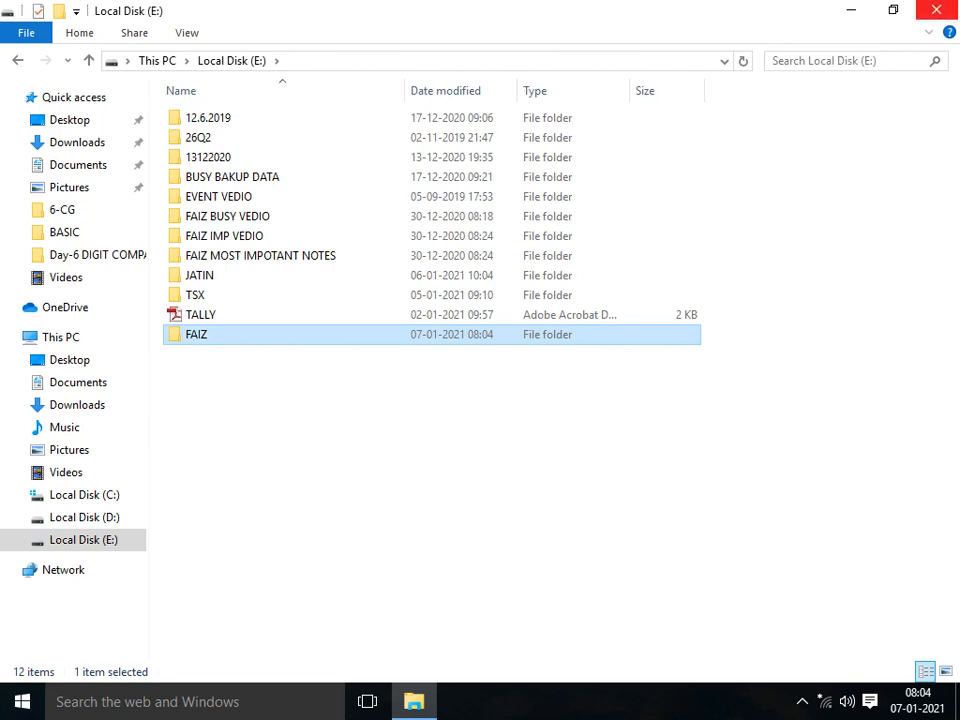
{"action": "left_click", "coordinate": [936, 10]}
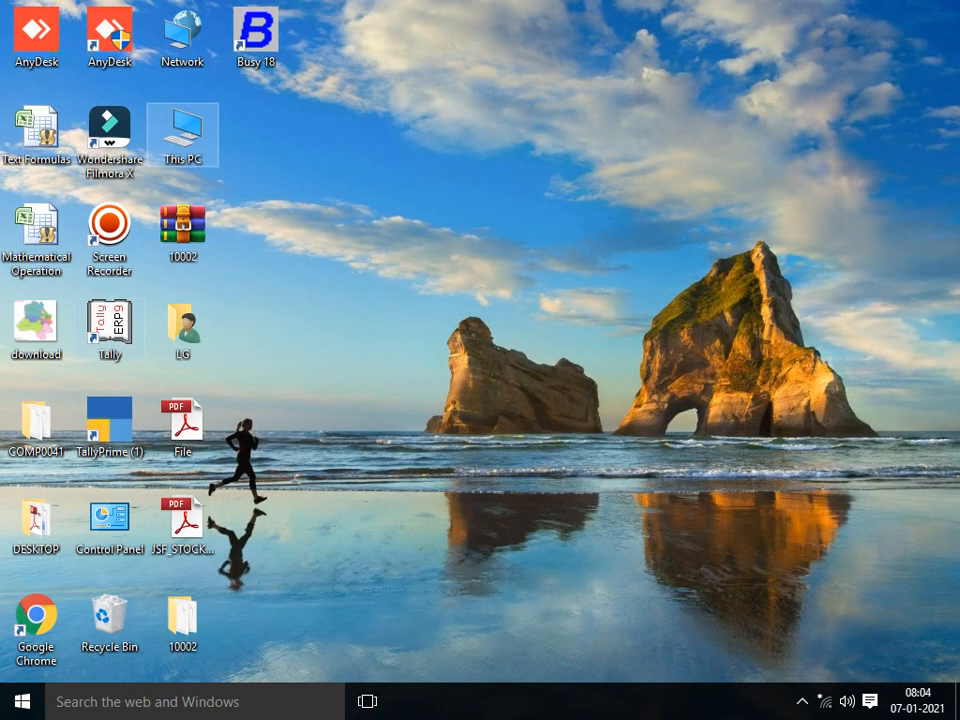
Step: Launch Tally.ERP 9 from its desktop shortcut
{"action": "right_click", "coordinate": [120, 325]}
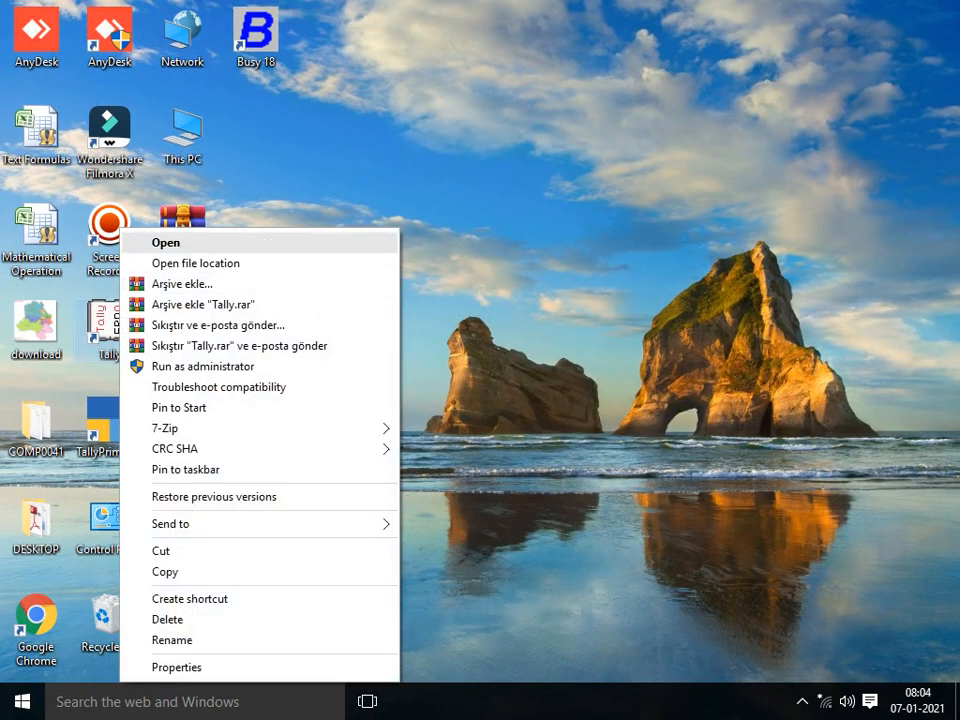
{"action": "left_click", "coordinate": [183, 240]}
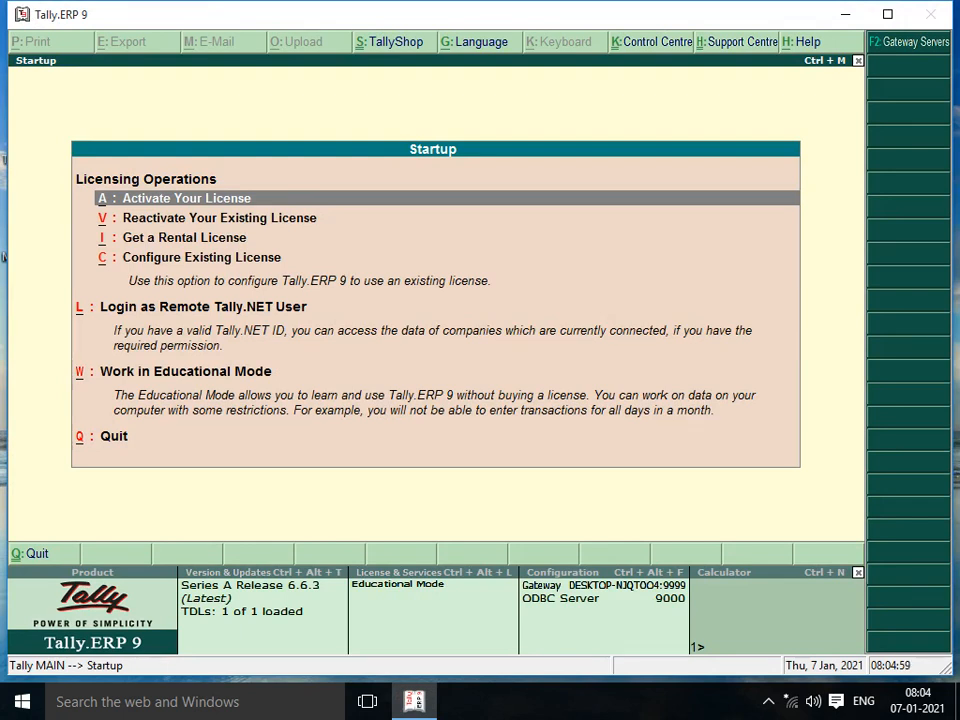
Step: Choose Reactivate Your Existing License from the Startup licensing options
{"action": "key", "text": "Down"}
{"action": "key", "text": "Up"}
{"action": "key", "text": "Down"}
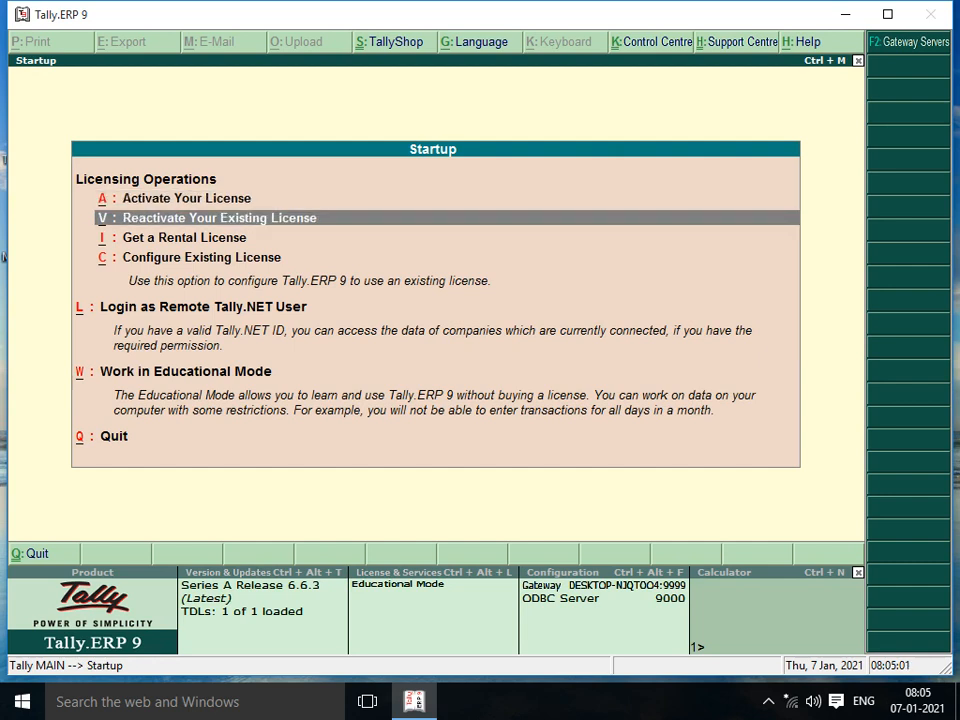
{"action": "key", "text": "Up"}
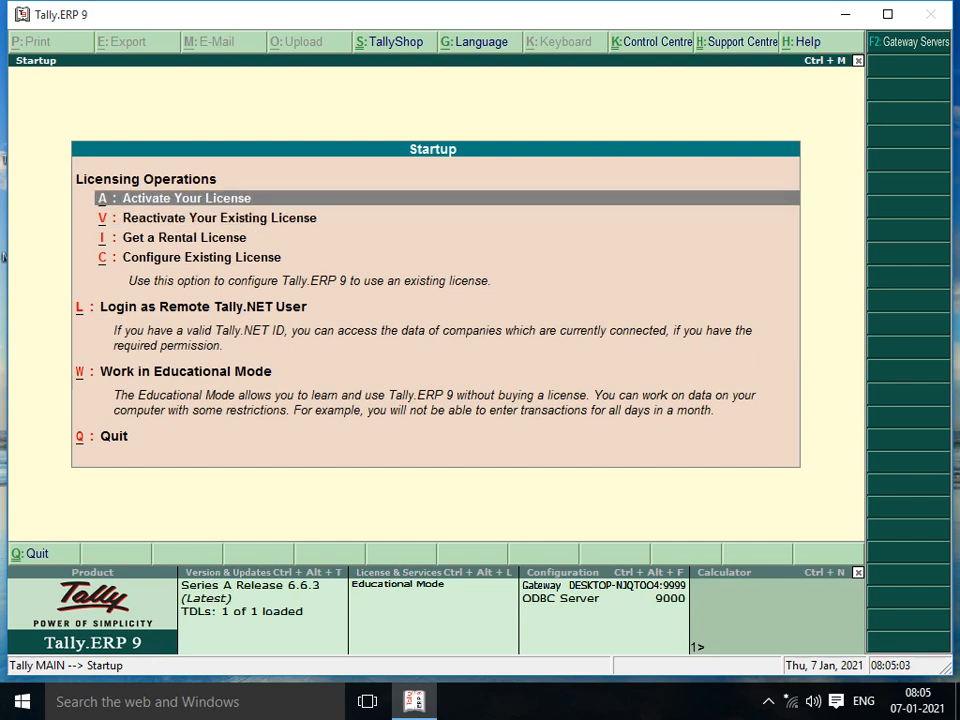
{"action": "key", "text": "Down"}
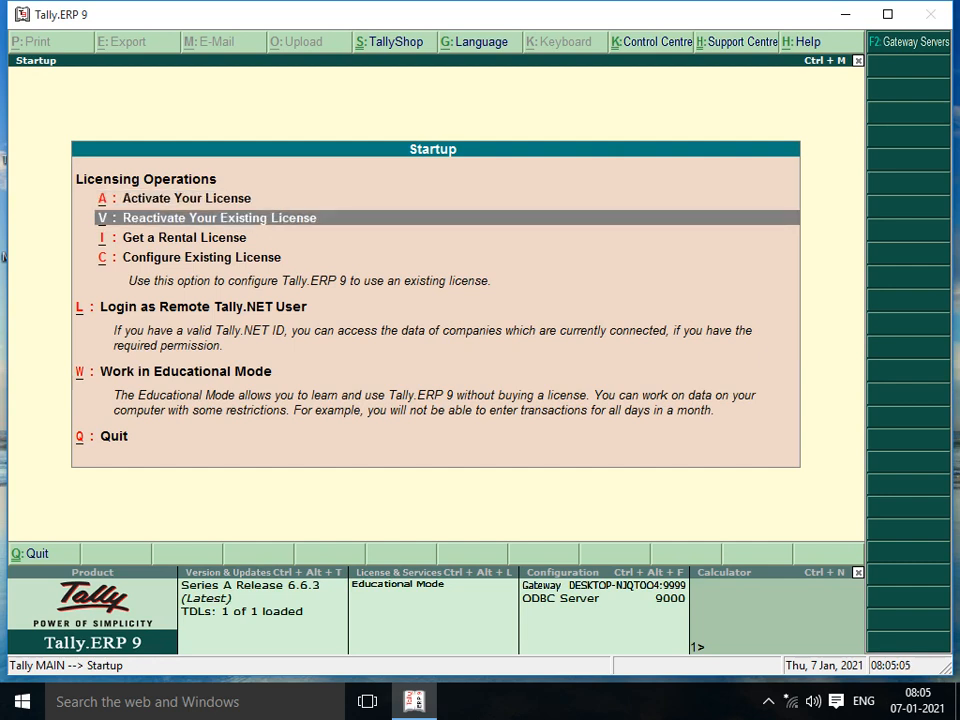
{"action": "key", "text": "Down"}
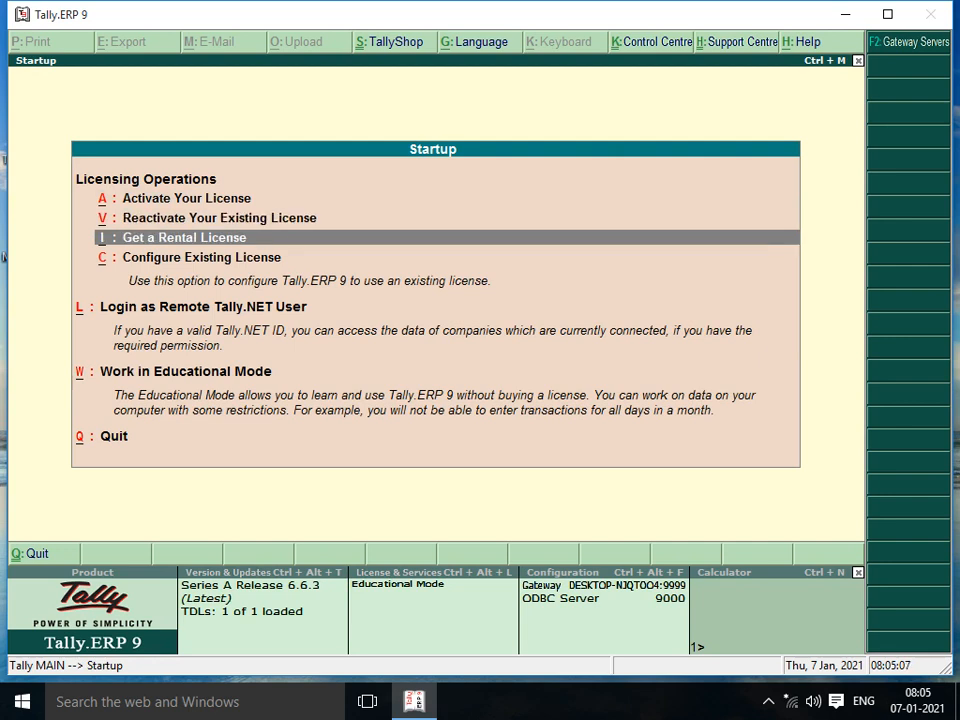
{"action": "key", "text": "Down"}
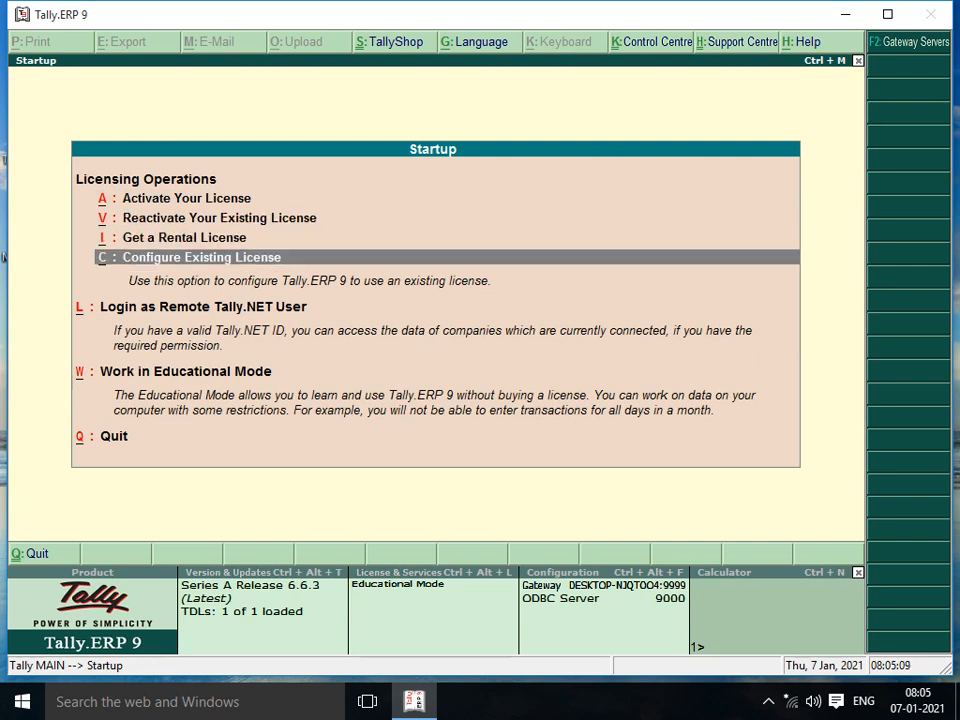
{"action": "key", "text": "Down"}
{"action": "key", "text": "Down"}
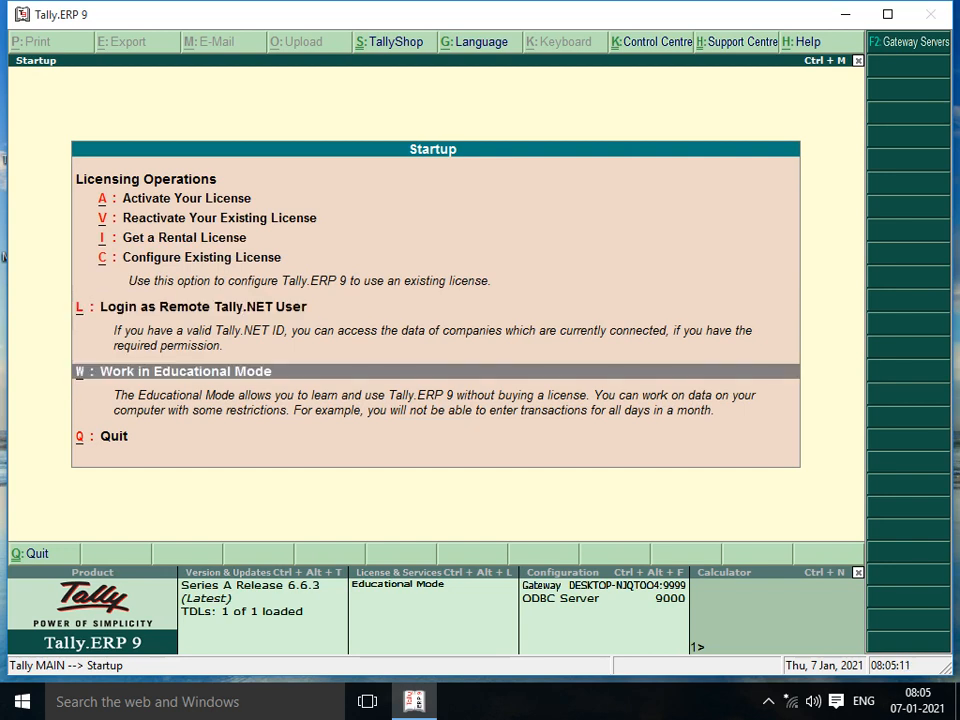
{"action": "key", "text": "Up"}
{"action": "key", "text": "Up"}
{"action": "key", "text": "Up"}
{"action": "key", "text": "Up"}
{"action": "key", "text": "Up"}
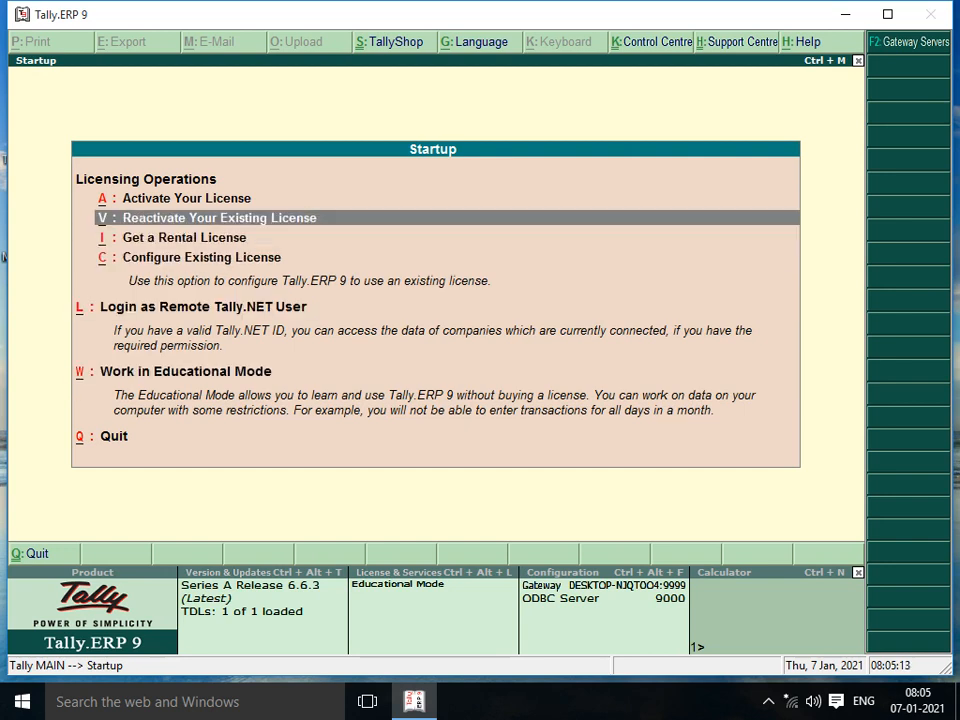
{"action": "key", "text": "Return"}
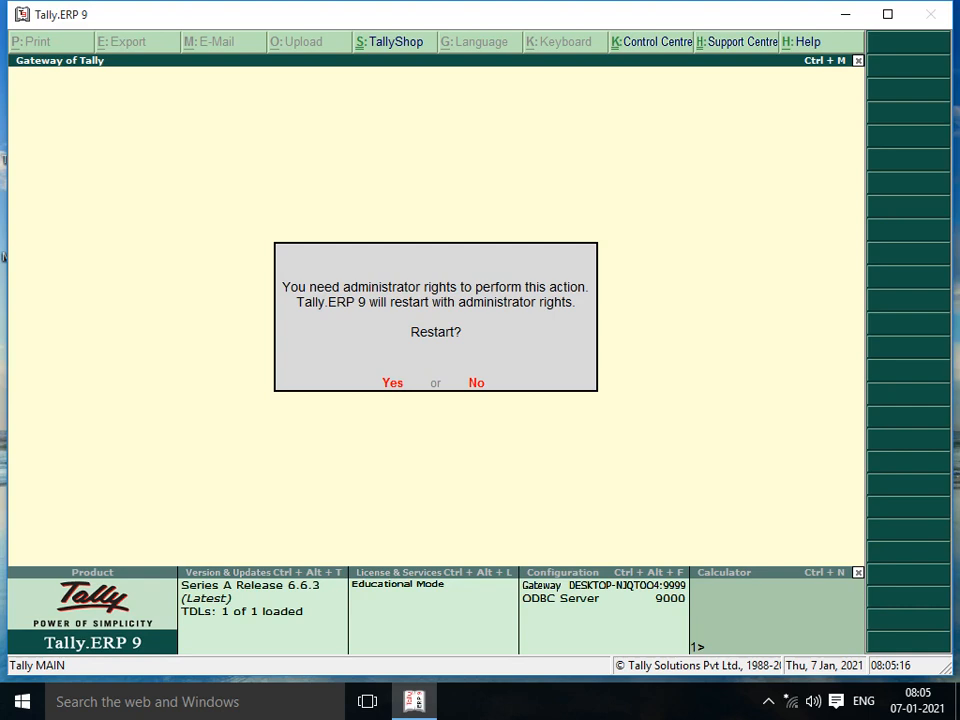
Step: Accept the administrator restart, dismiss its error, quit Tally and relaunch it
{"action": "key", "text": "Return"}
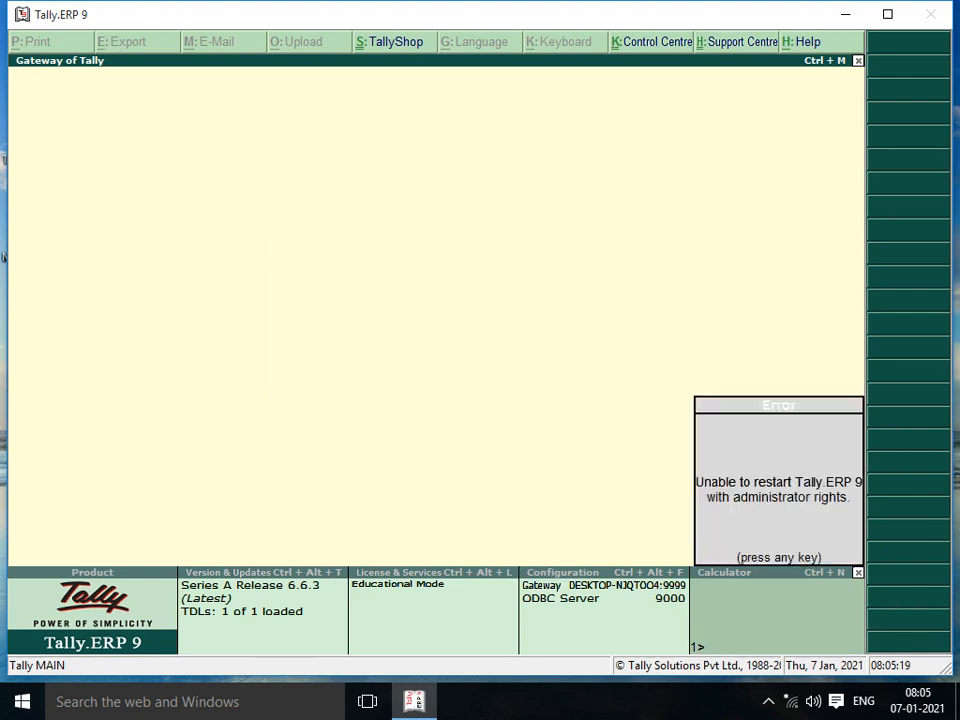
{"action": "key", "text": "Return"}
{"action": "key", "text": "Escape"}
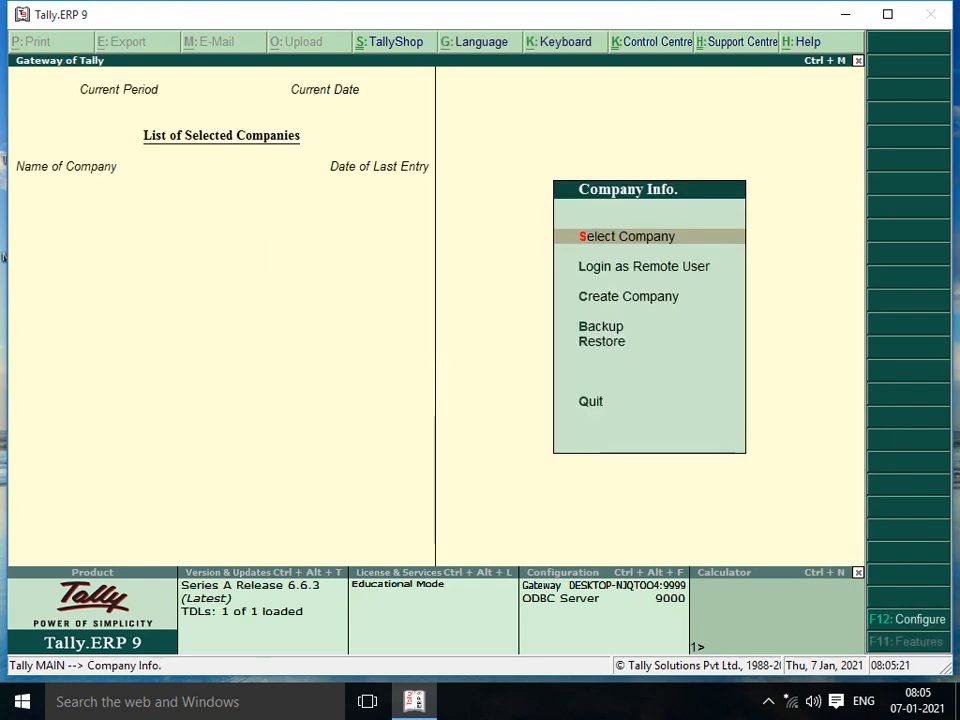
{"action": "key", "text": "Escape"}
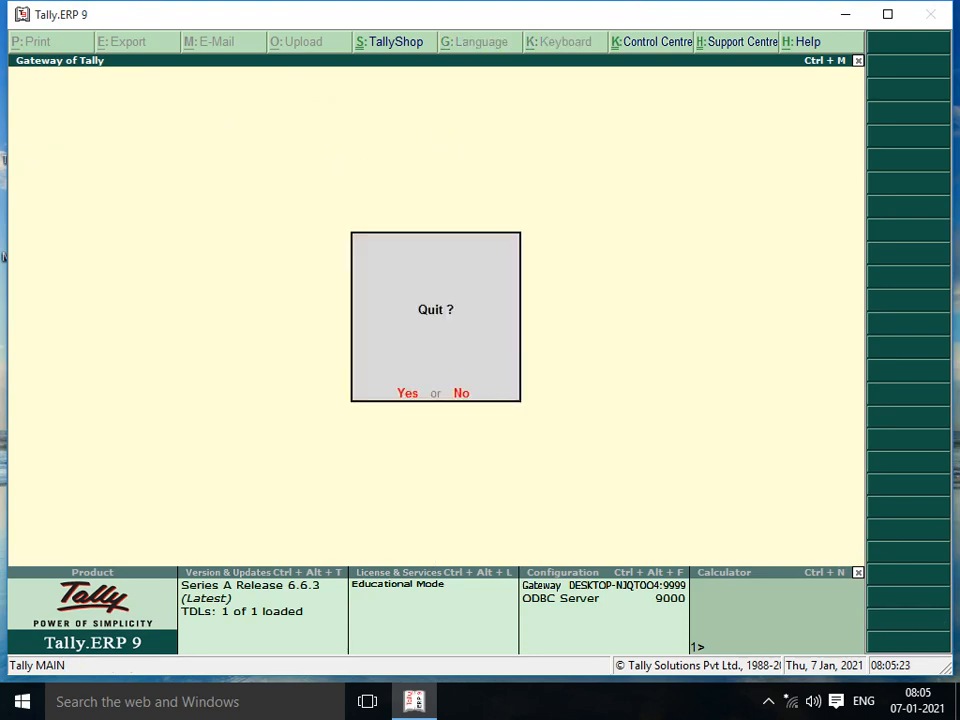
{"action": "key", "text": "Return"}
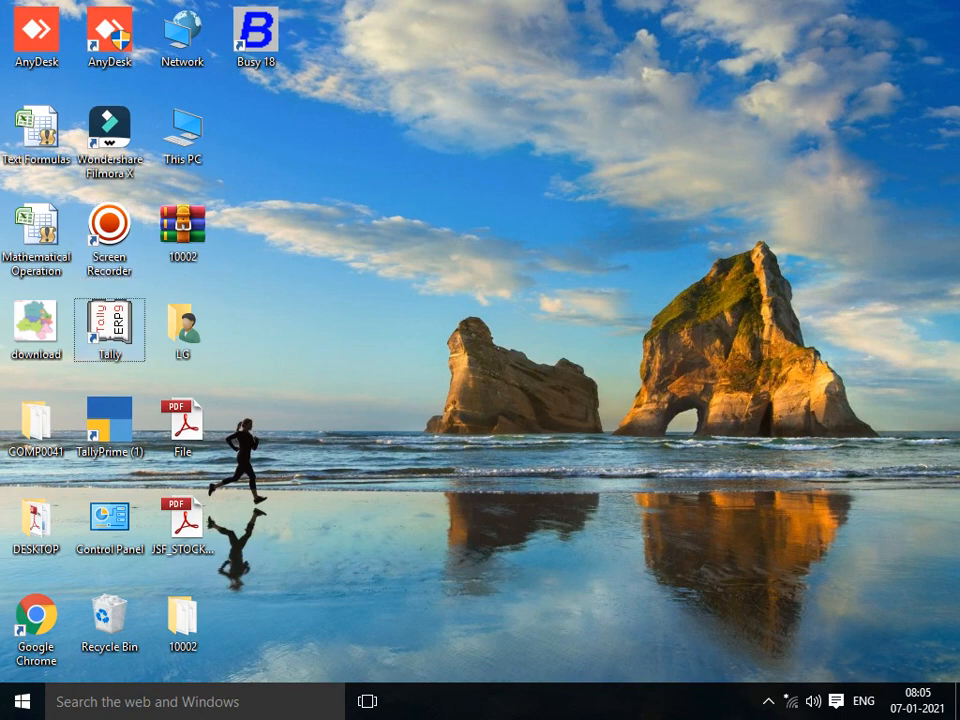
{"action": "key", "text": "Return"}
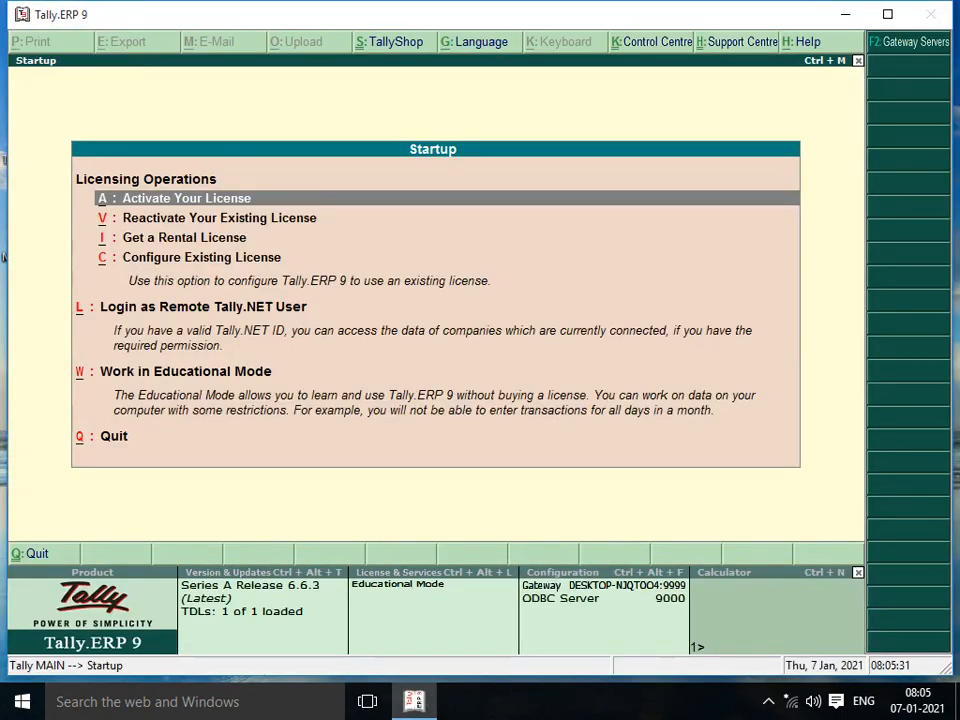
Step: Highlight Work in Educational Mode among the Startup licensing options
{"action": "key", "text": "Down"}
{"action": "key", "text": "Down"}
{"action": "key", "text": "Down"}
{"action": "key", "text": "Down"}
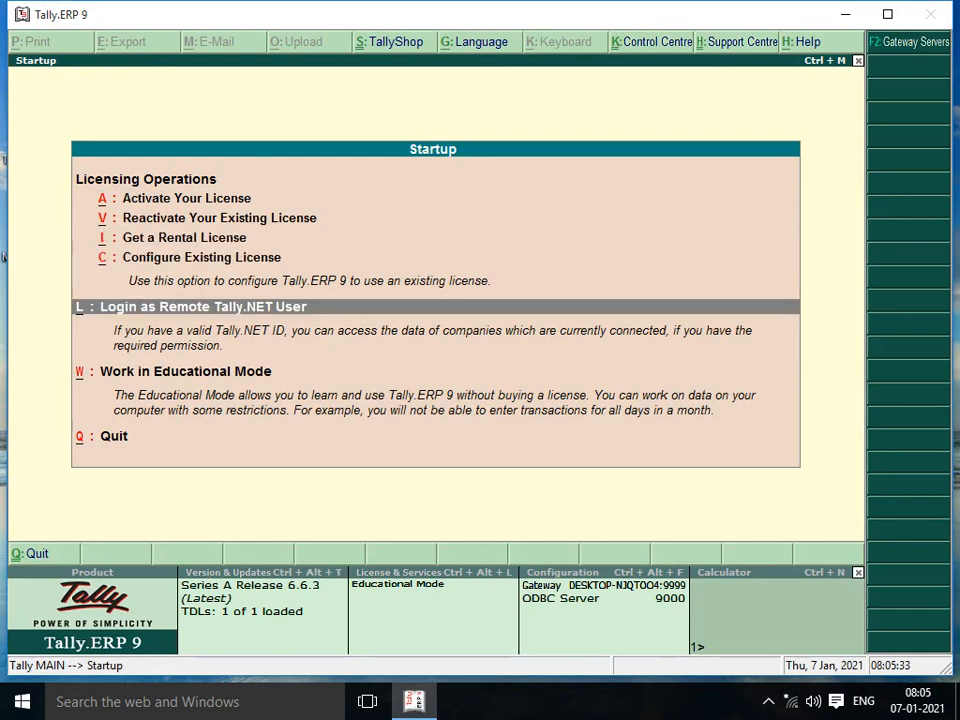
{"action": "key", "text": "Down"}
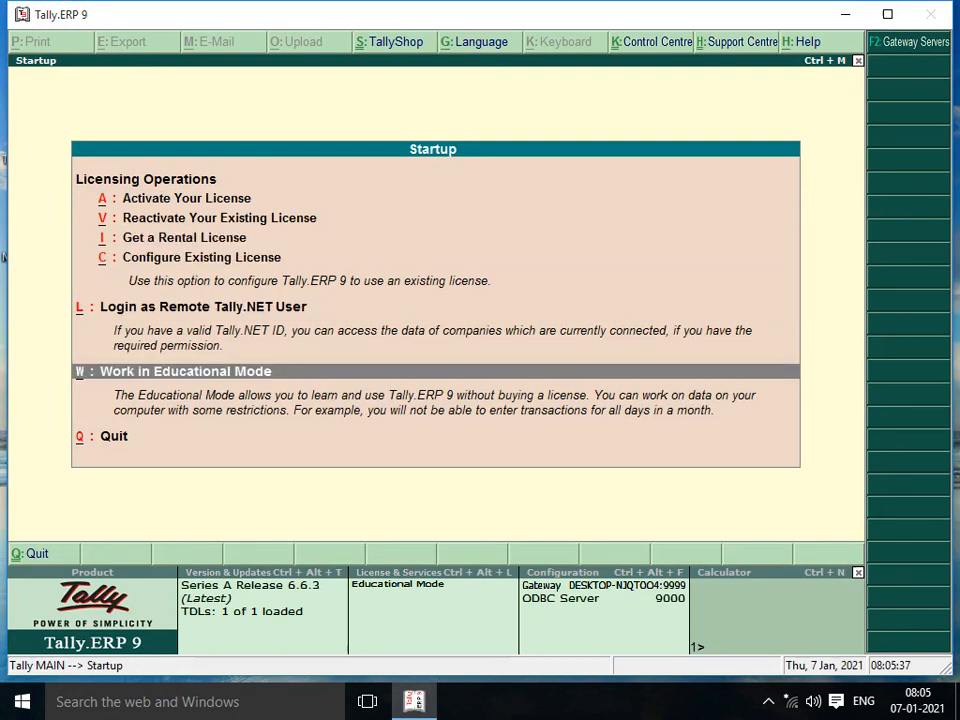
{"action": "key", "text": "Up"}
{"action": "key", "text": "Up"}
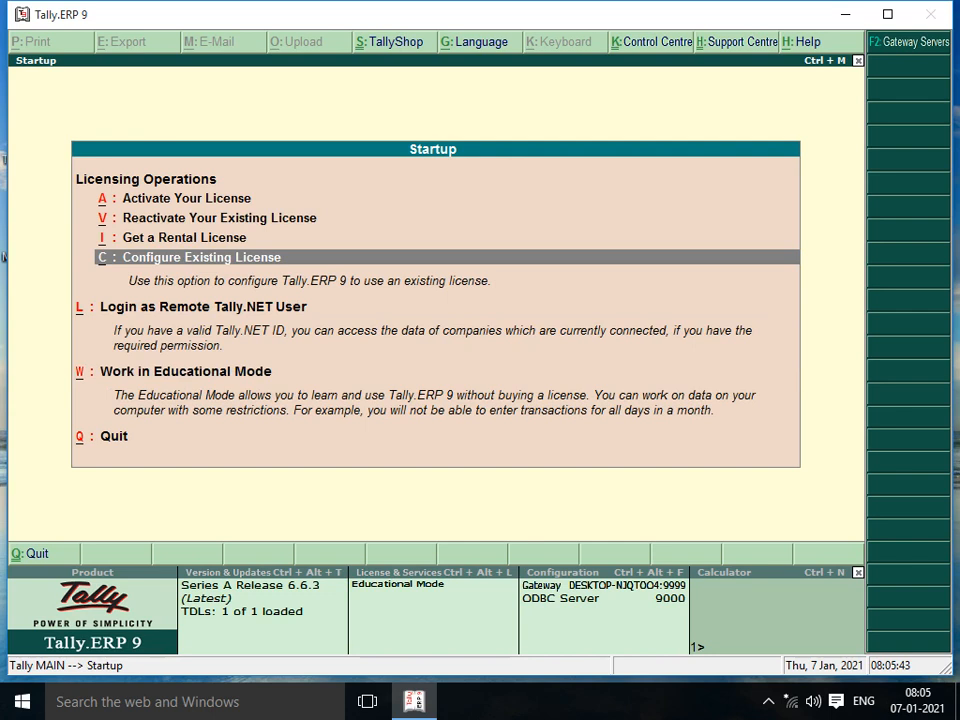
{"action": "key", "text": "Up"}
{"action": "key", "text": "Up"}
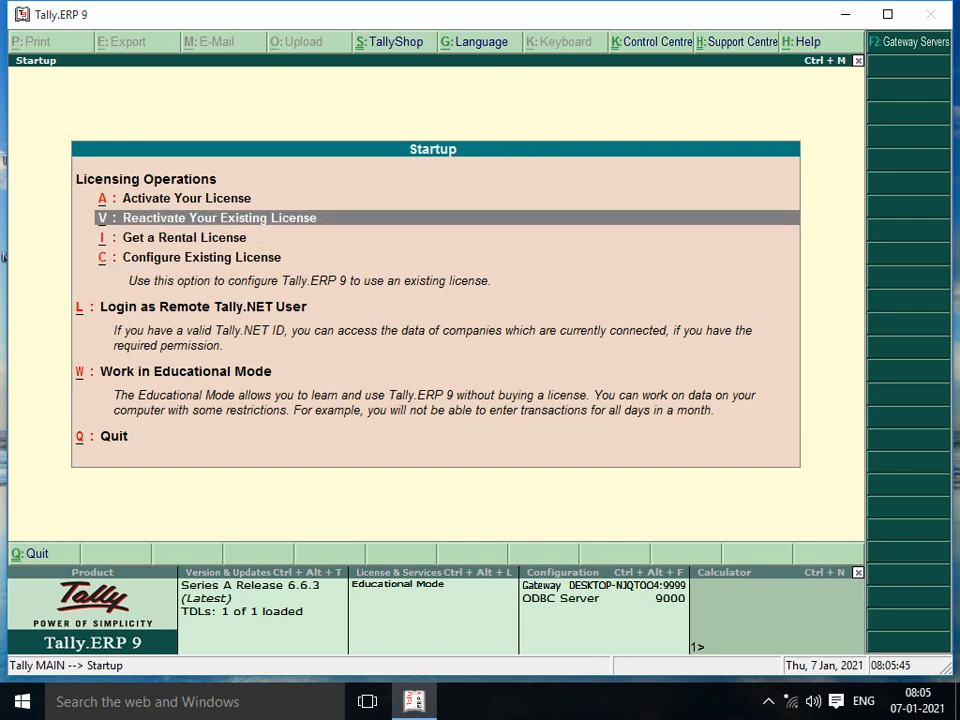
{"action": "key", "text": "Down"}
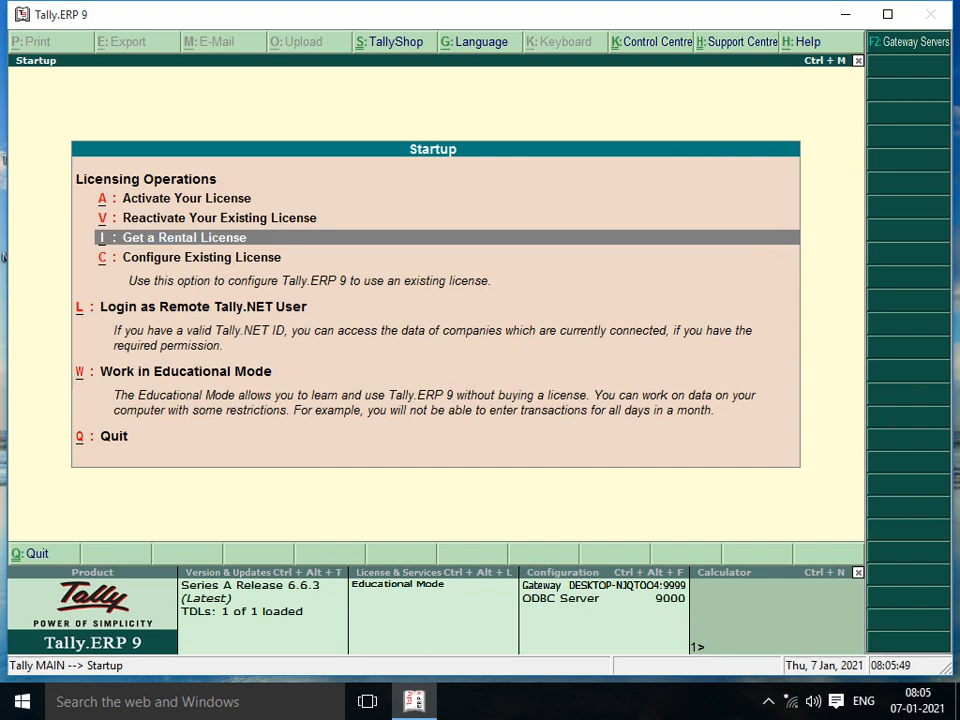
{"action": "key", "text": "Down"}
{"action": "key", "text": "Down"}
{"action": "key", "text": "Down"}
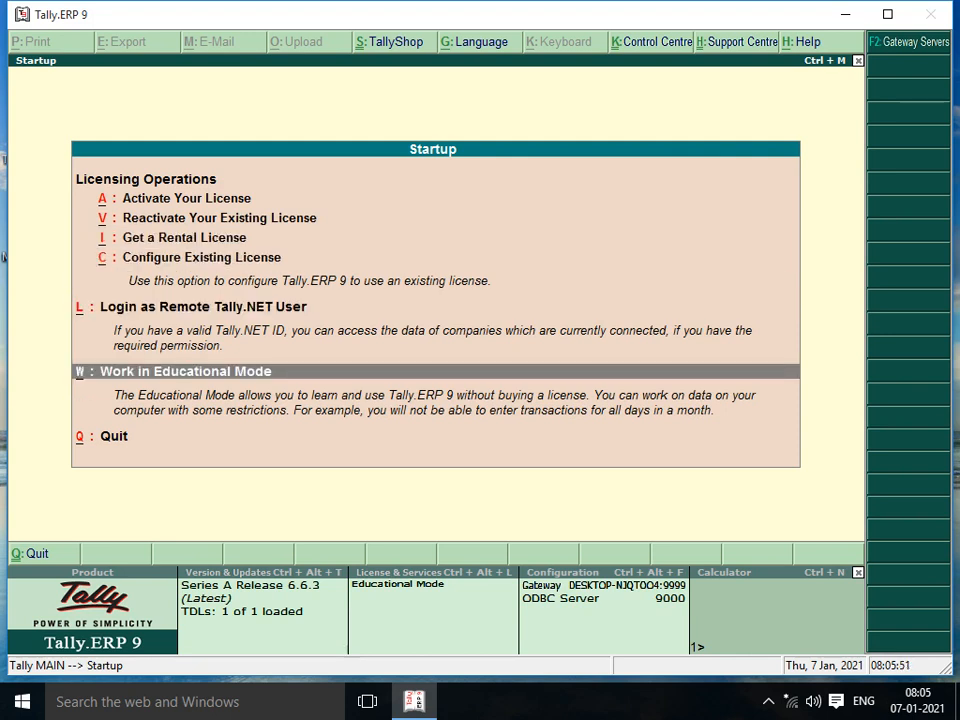
{"action": "key", "text": "Up"}
{"action": "key", "text": "Down"}
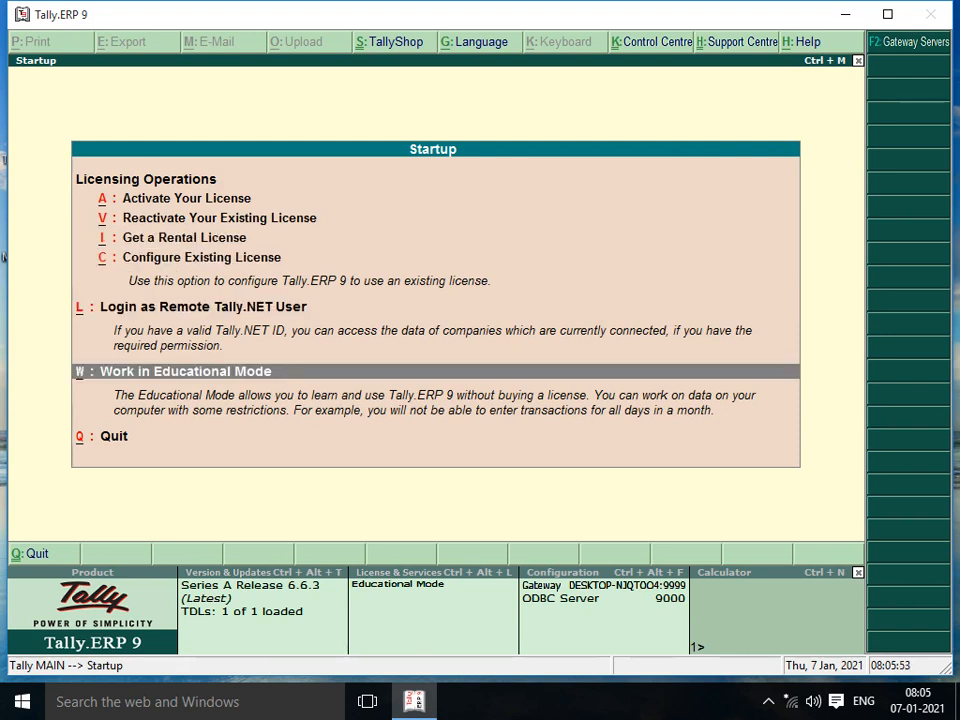
{"action": "key", "text": "Up"}
{"action": "key", "text": "Down"}
{"action": "key", "text": "Up"}
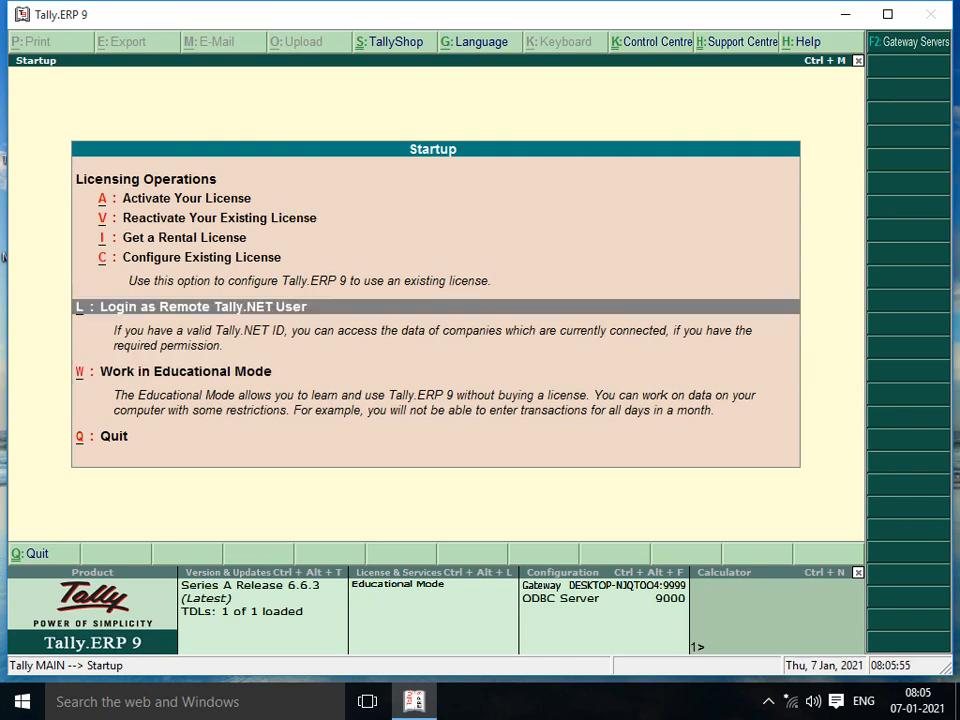
{"action": "key", "text": "Down"}
Step: Enter Educational Mode, skip the company login, and highlight Create Company in Company Info
{"action": "key", "text": "Return"}
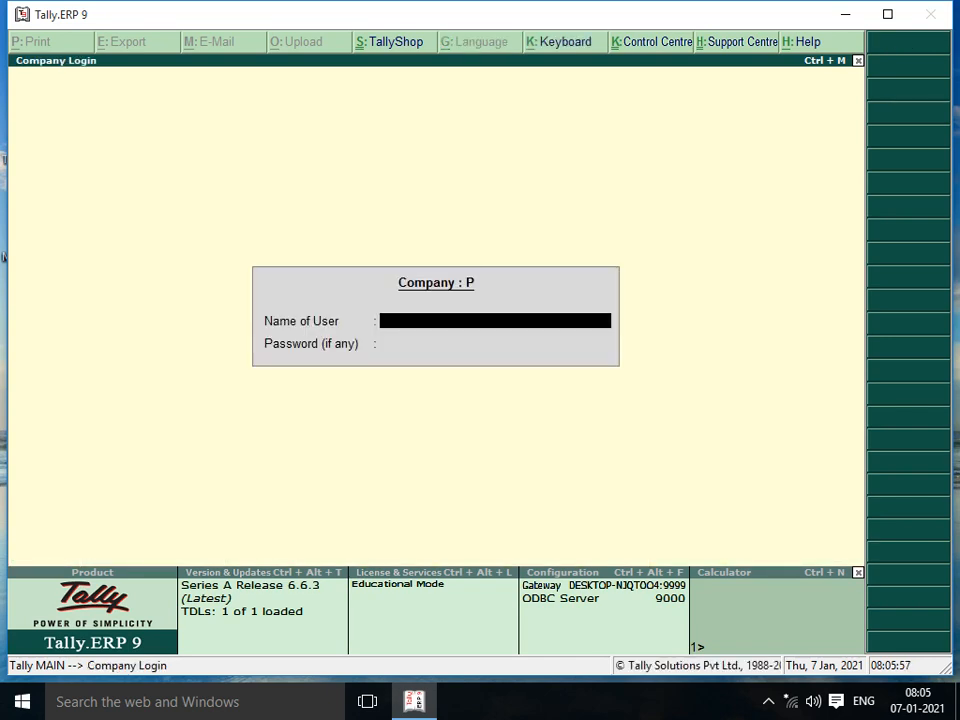
{"action": "key", "text": "Escape"}
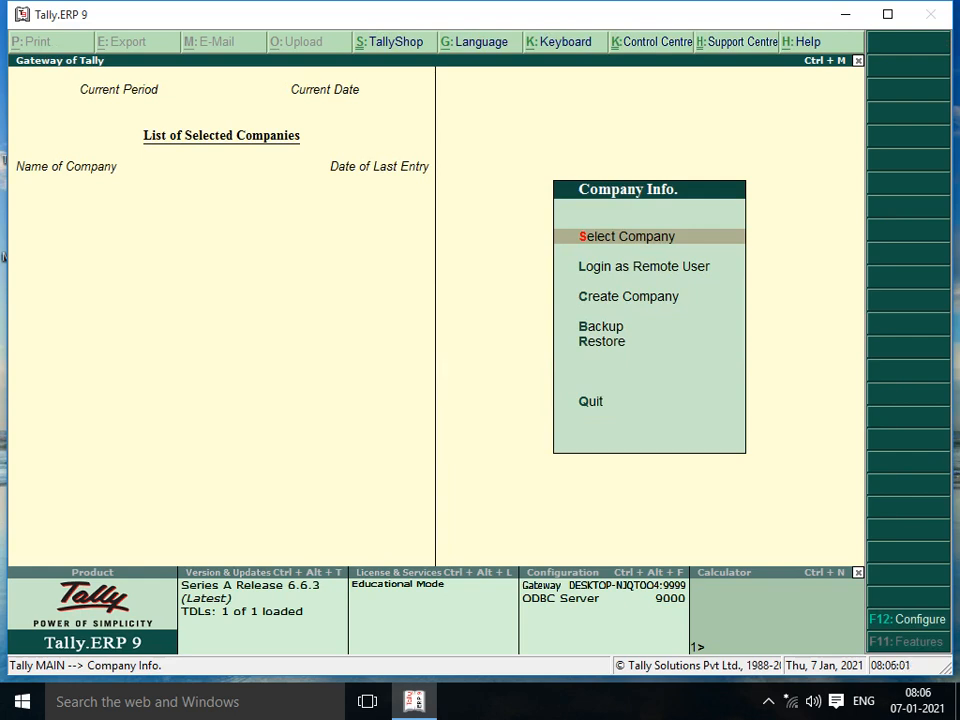
{"action": "key", "text": "Down"}
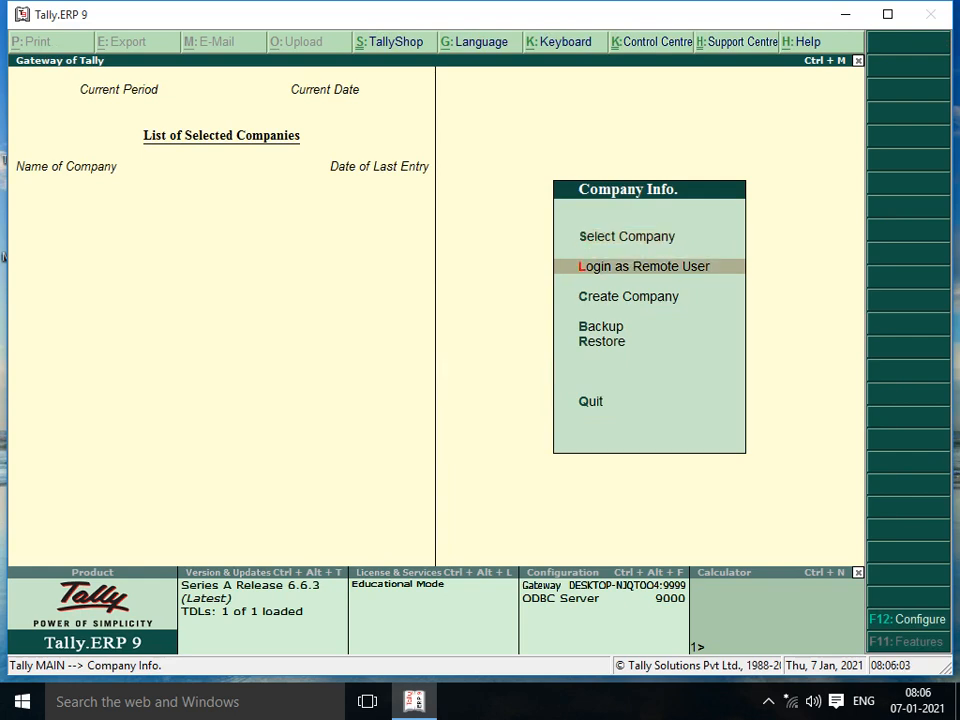
{"action": "key", "text": "Up"}
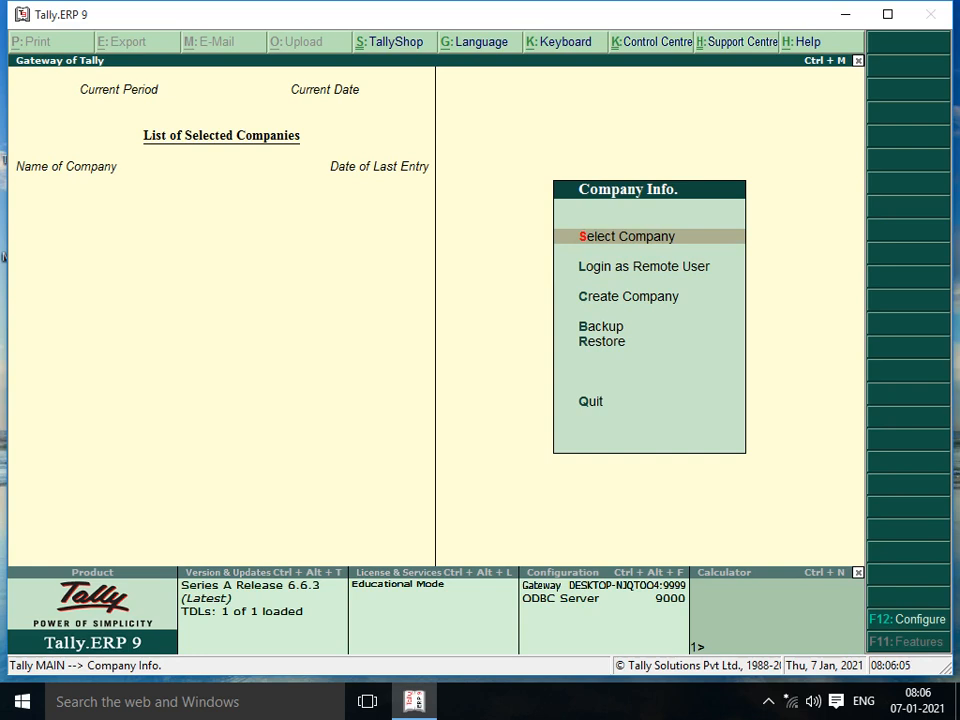
{"action": "key", "text": "Down"}
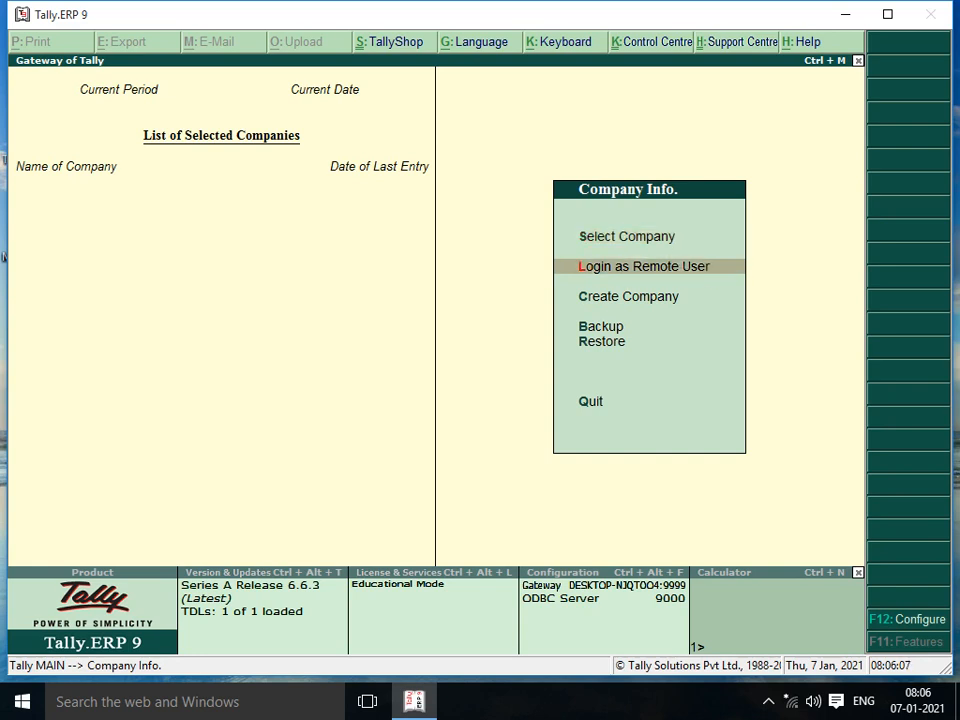
{"action": "key", "text": "Down"}
{"action": "key", "text": "Down"}
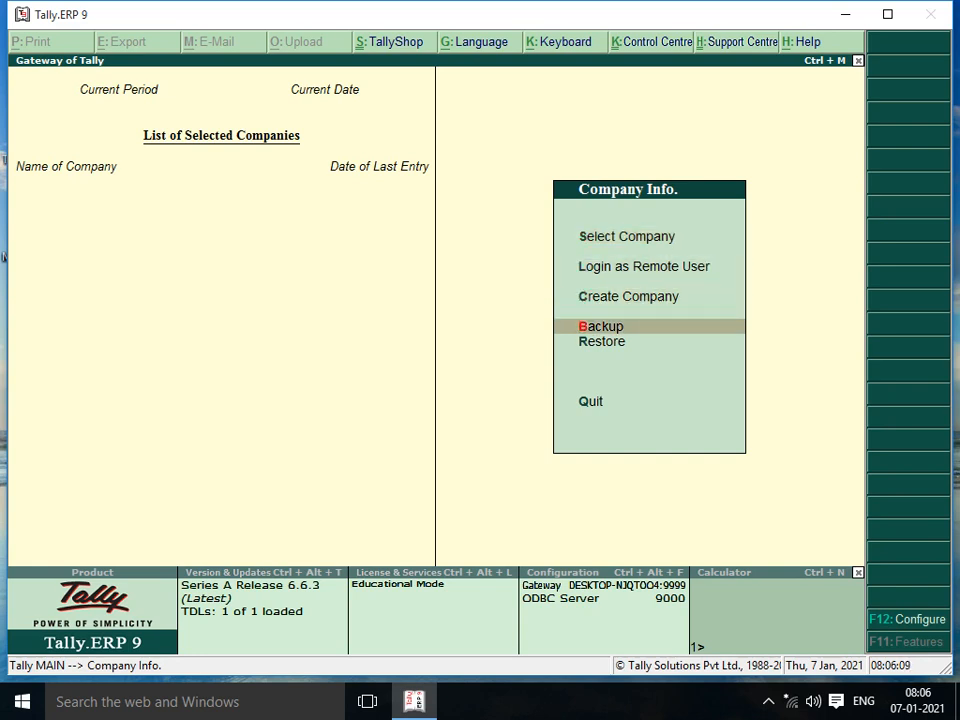
{"action": "key", "text": "Down"}
{"action": "key", "text": "Up"}
{"action": "key", "text": "Up"}
{"action": "key", "text": "Up"}
{"action": "key", "text": "Up"}
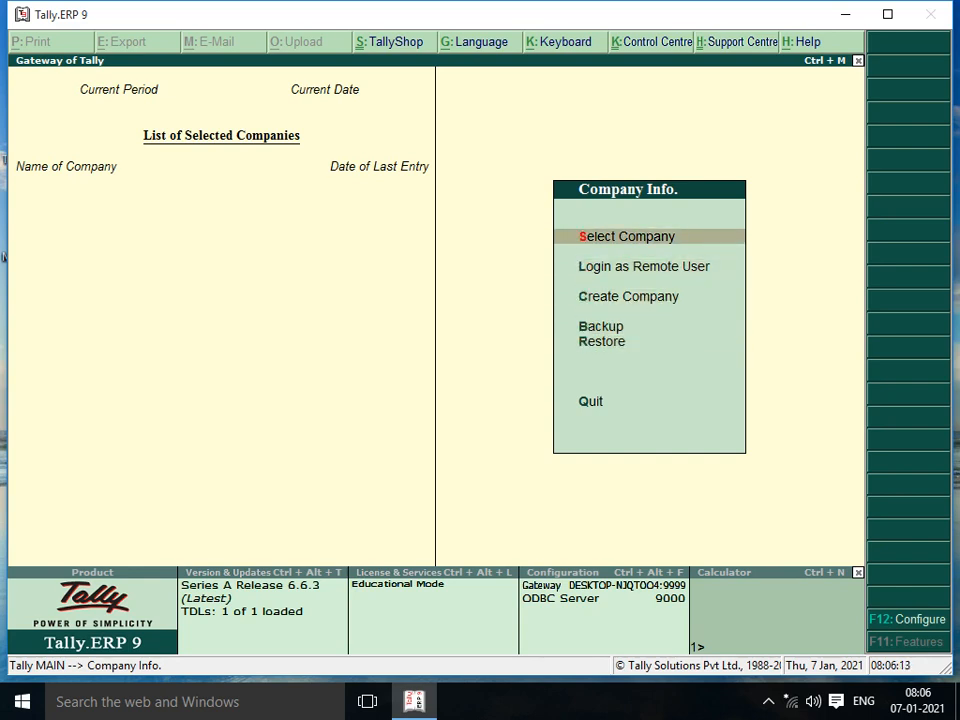
{"action": "key", "text": "Down"}
{"action": "key", "text": "Down"}
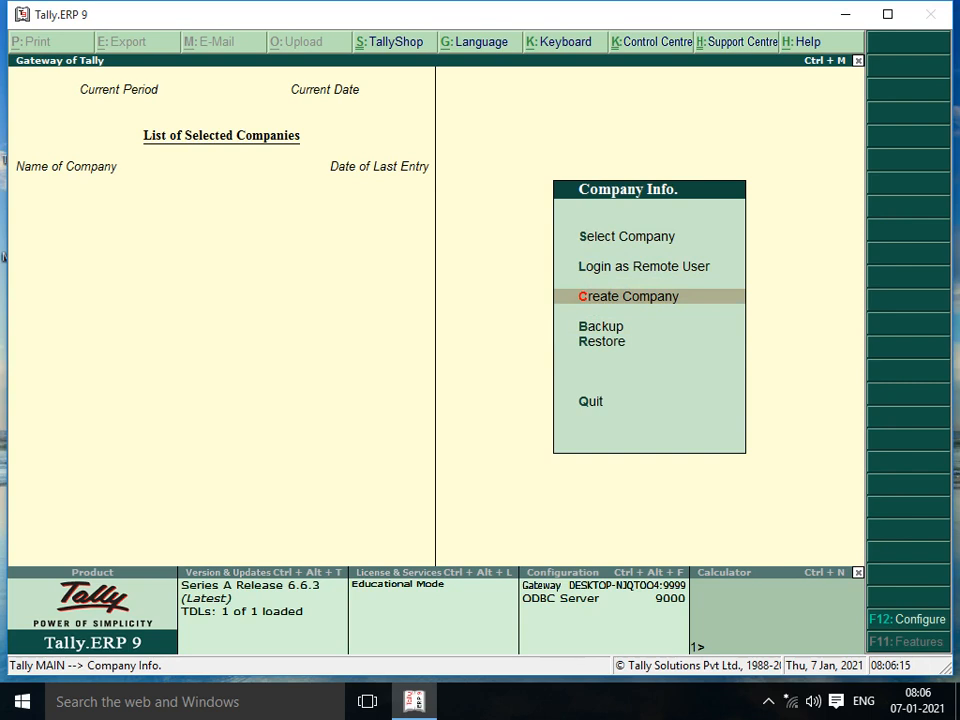
{"action": "key", "text": "Up"}
{"action": "key", "text": "Up"}
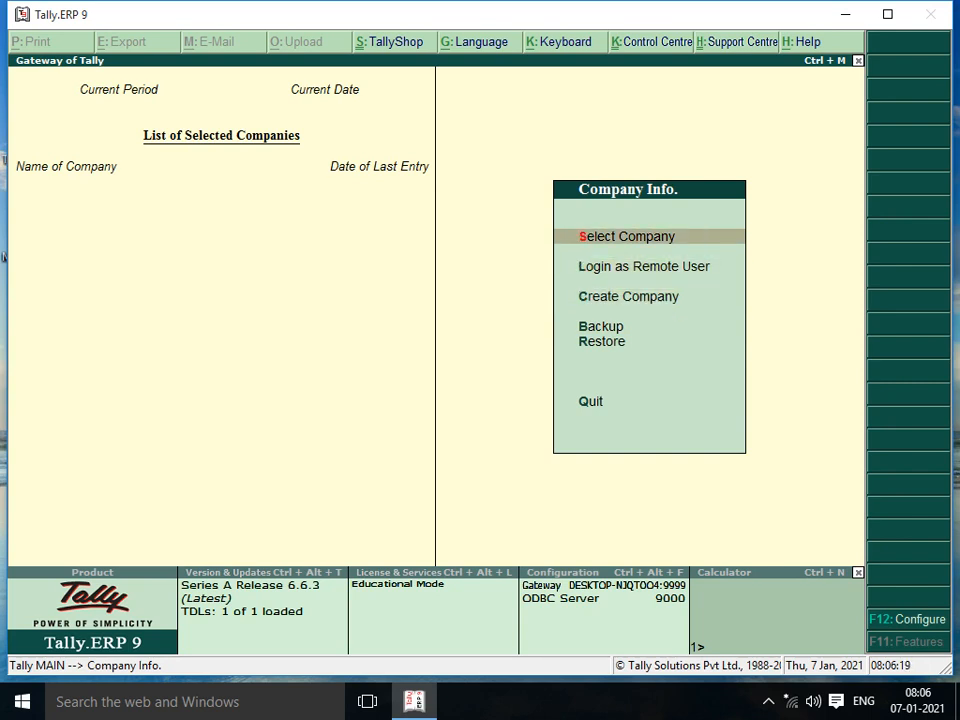
{"action": "key", "text": "Down"}
{"action": "key", "text": "Down"}
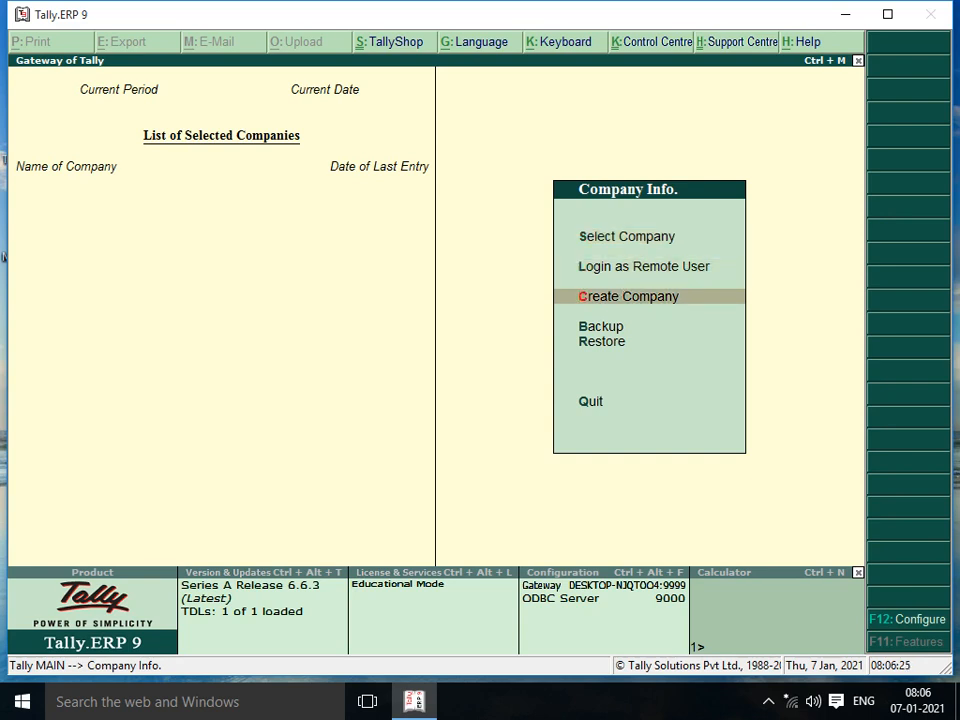
Step: Start Create Company and move up to the Directory field of the creation form
{"action": "key", "text": "Return"}
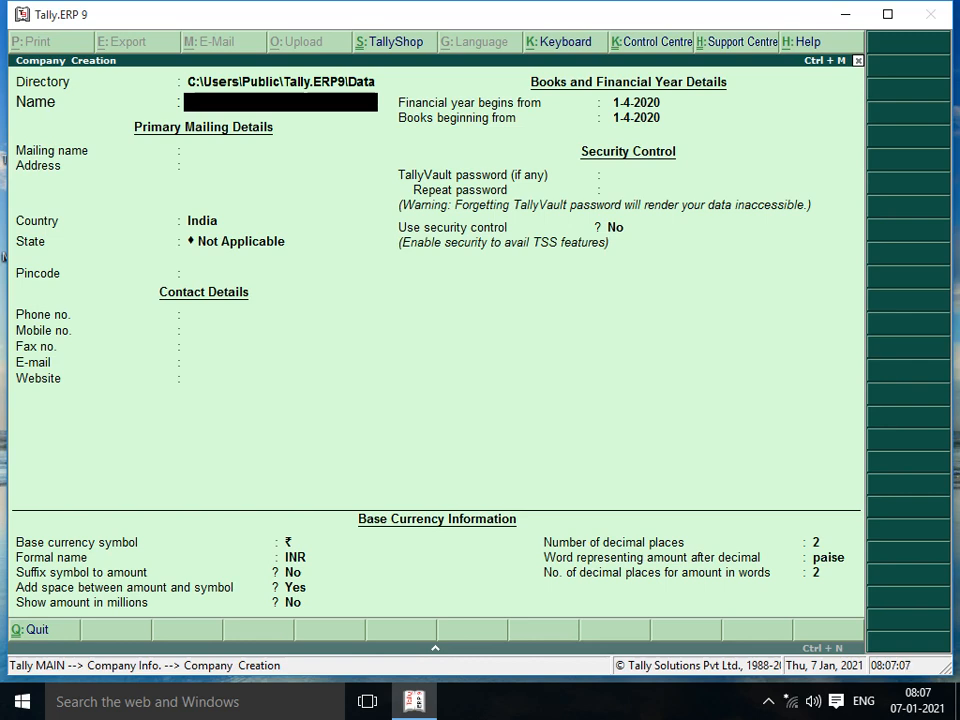
{"action": "key", "text": "Up"}
{"action": "key", "text": "alt+Tab"}
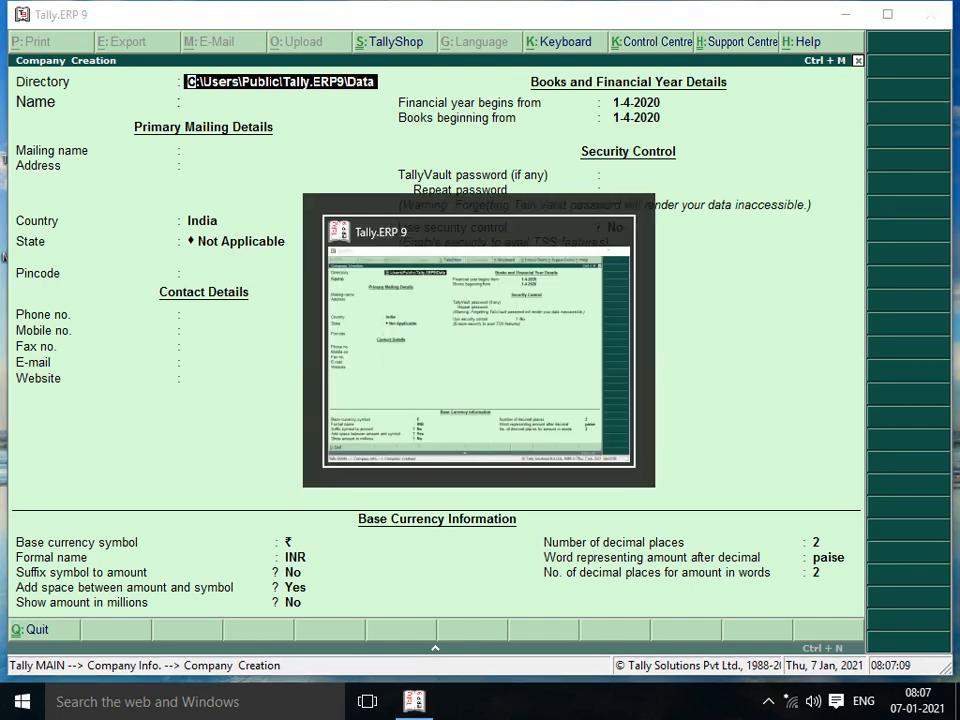
Step: Browse into the FAIZ folder on Local Disk (E:) and select its path E:\FAIZ
{"action": "key", "text": "super+d"}
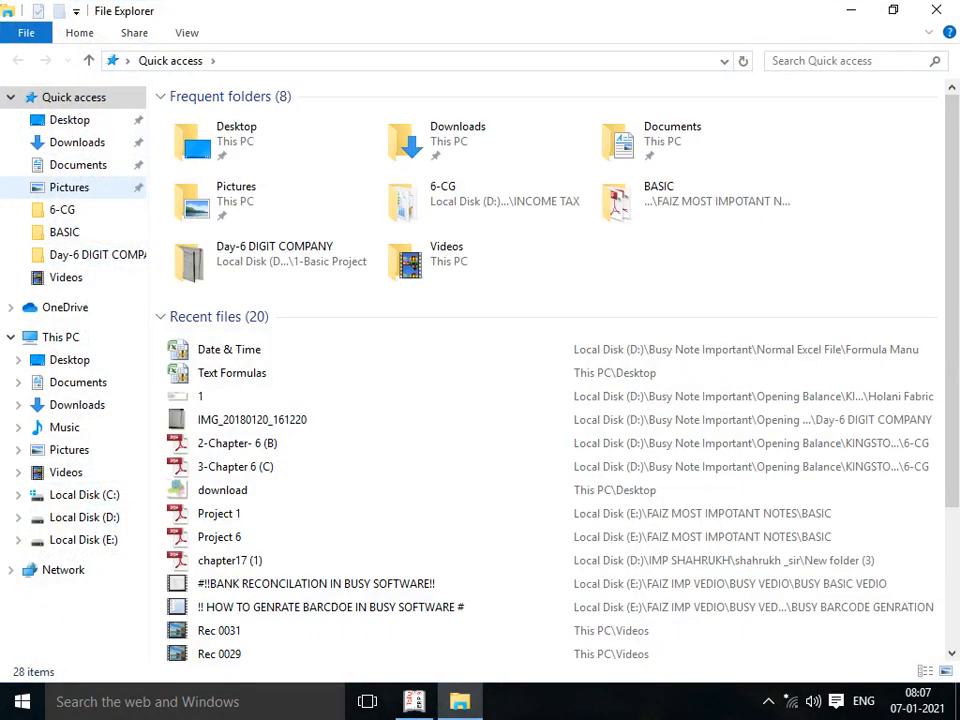
{"action": "left_click", "coordinate": [84, 540]}
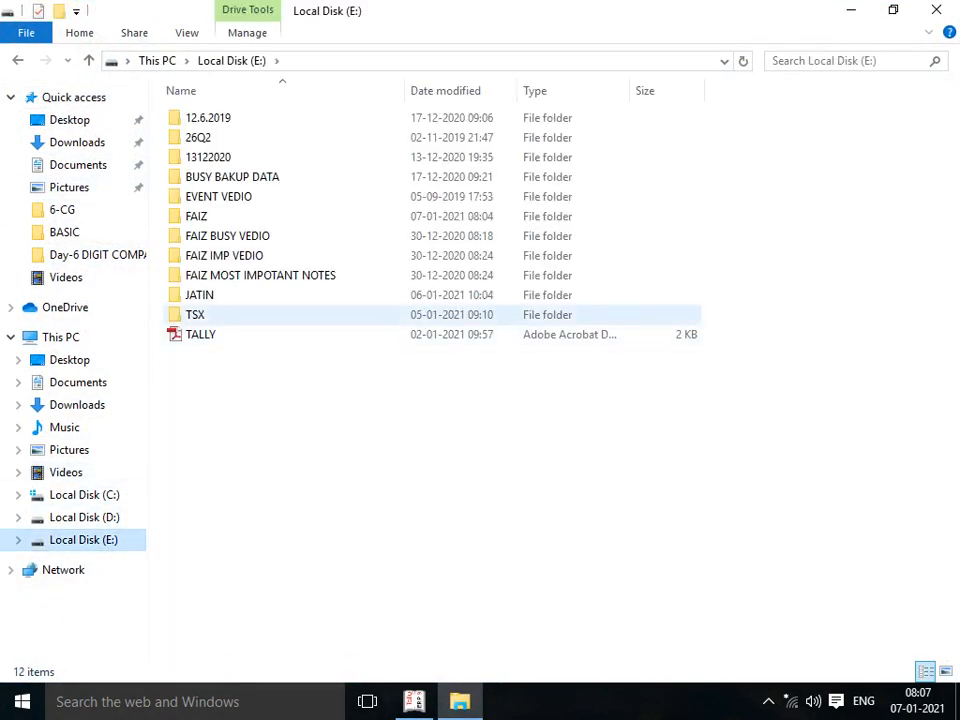
{"action": "double_click", "coordinate": [200, 216]}
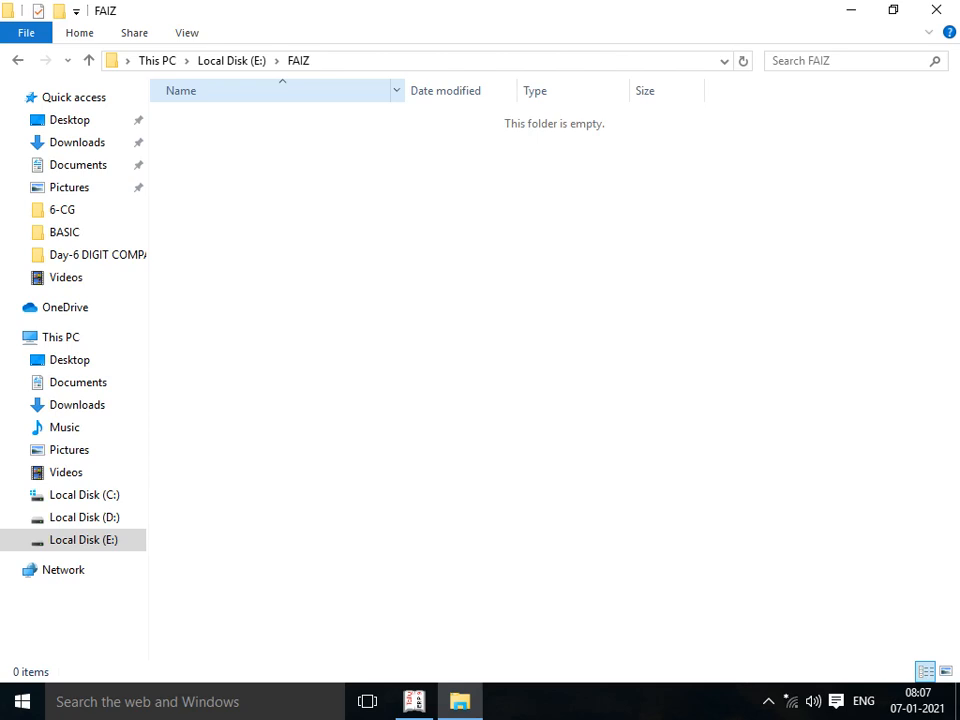
{"action": "left_click", "coordinate": [112, 61]}
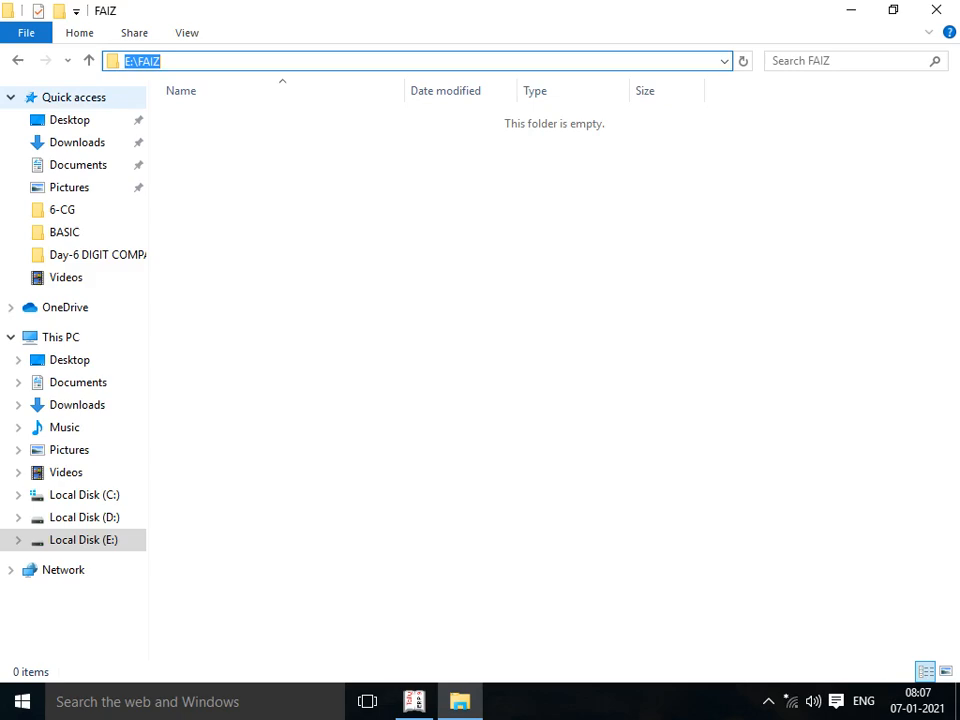
{"action": "key", "text": "alt+Tab"}
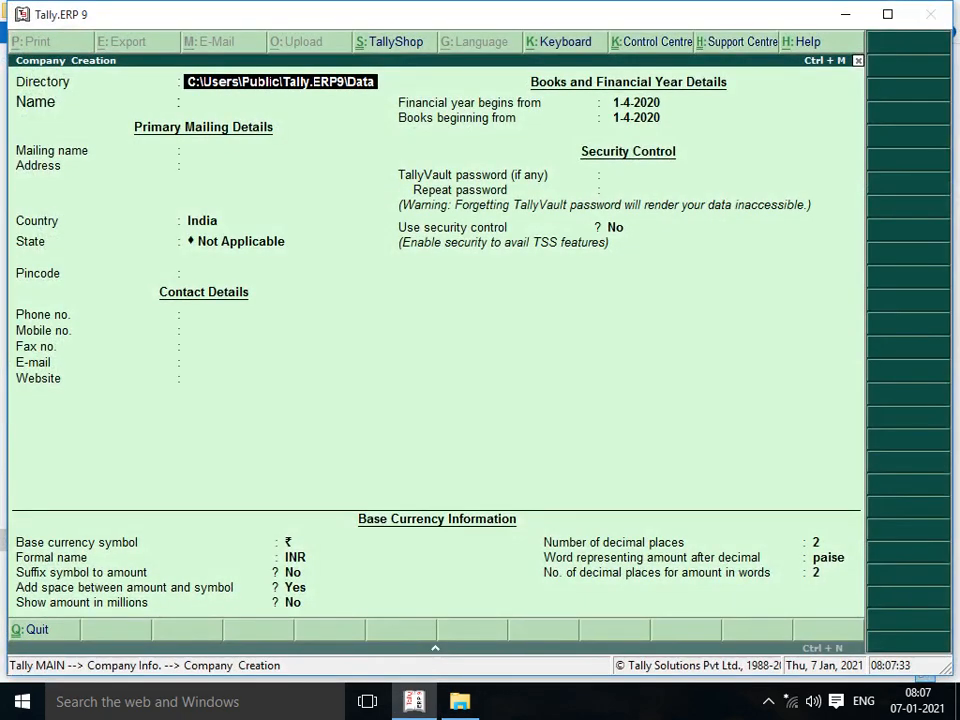
Step: Replace the data directory with E:\FAIZ and advance to the Name field
{"action": "key", "text": "BackSpace"}
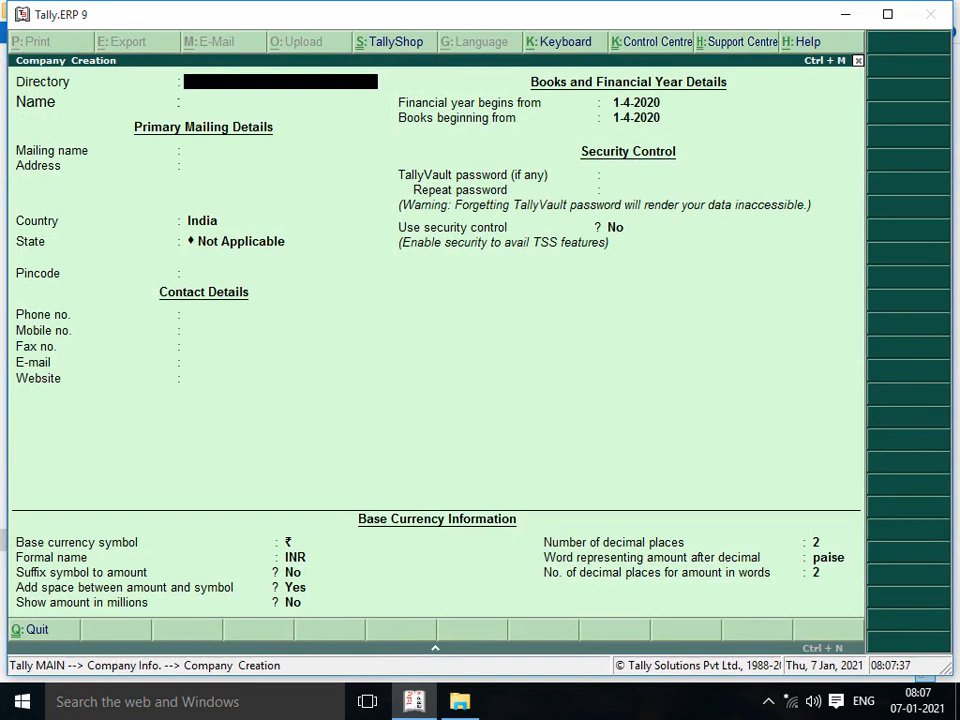
{"action": "type", "text": "E:\\FAIZ"}
{"action": "key", "text": "Return"}
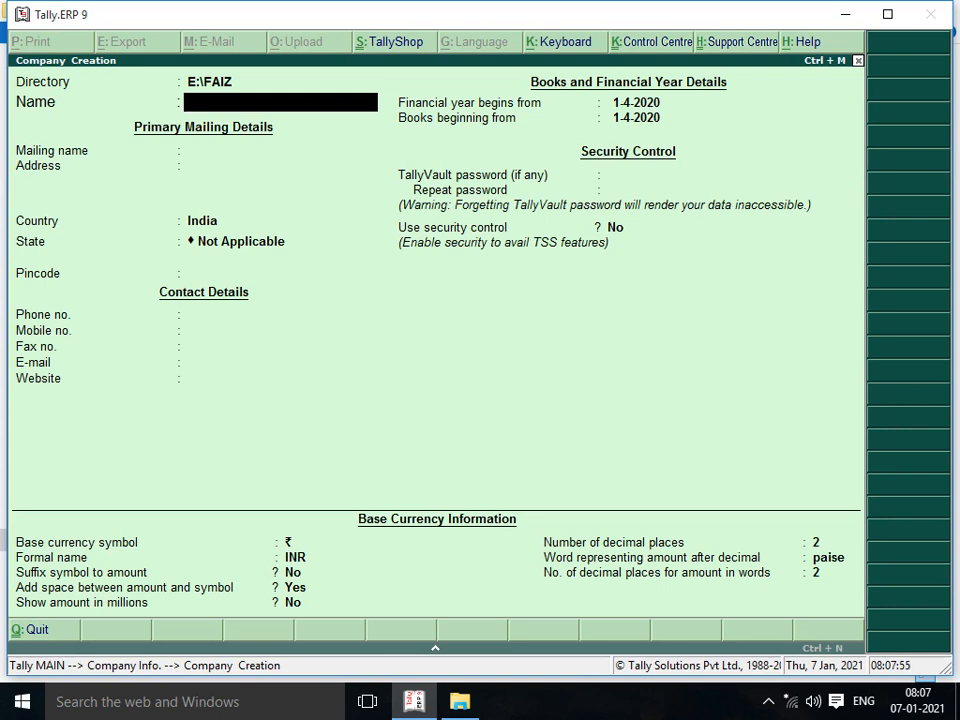
{"action": "key", "text": "alt+Tab"}
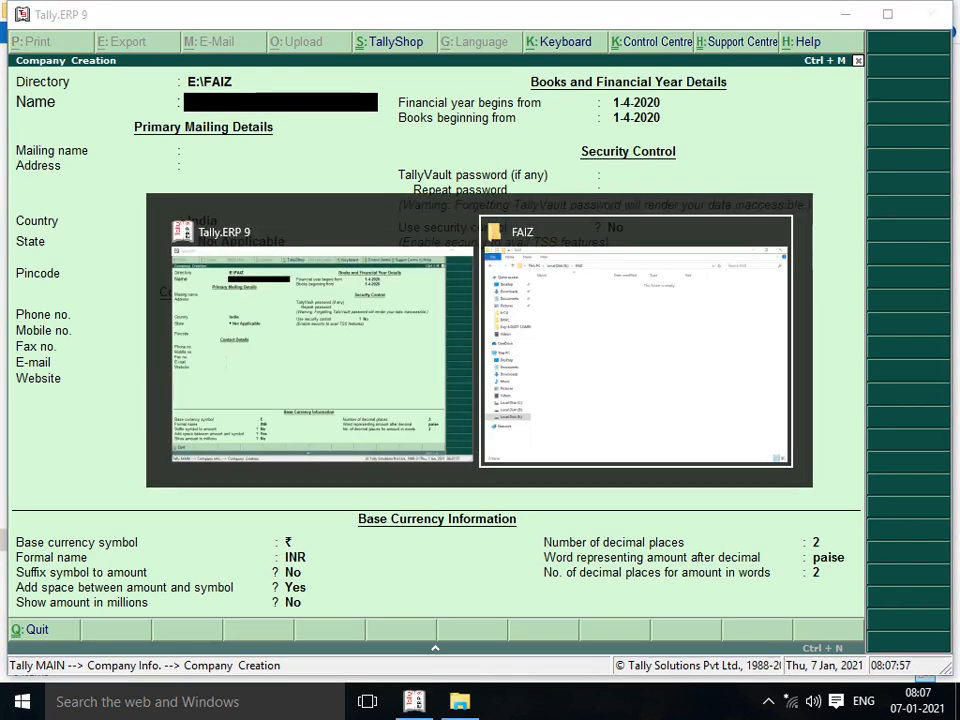
Step: Open E:\FAIZ MOST IMPOTANT NOTES\BASIC\company.pdf in Adobe Reader
{"action": "left_click", "coordinate": [83, 539]}
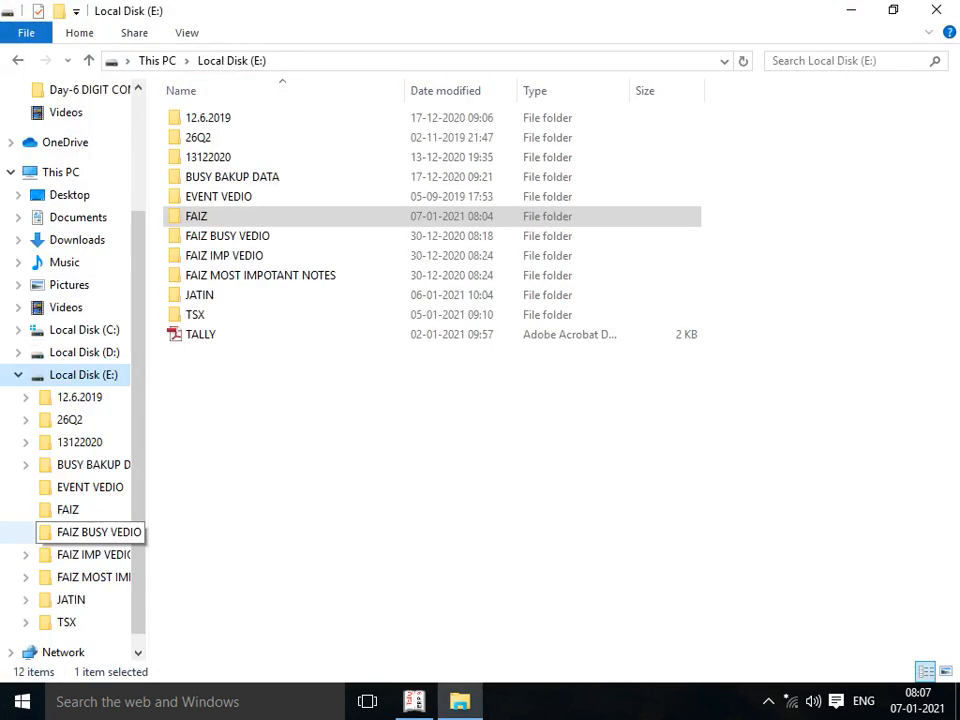
{"action": "double_click", "coordinate": [260, 275]}
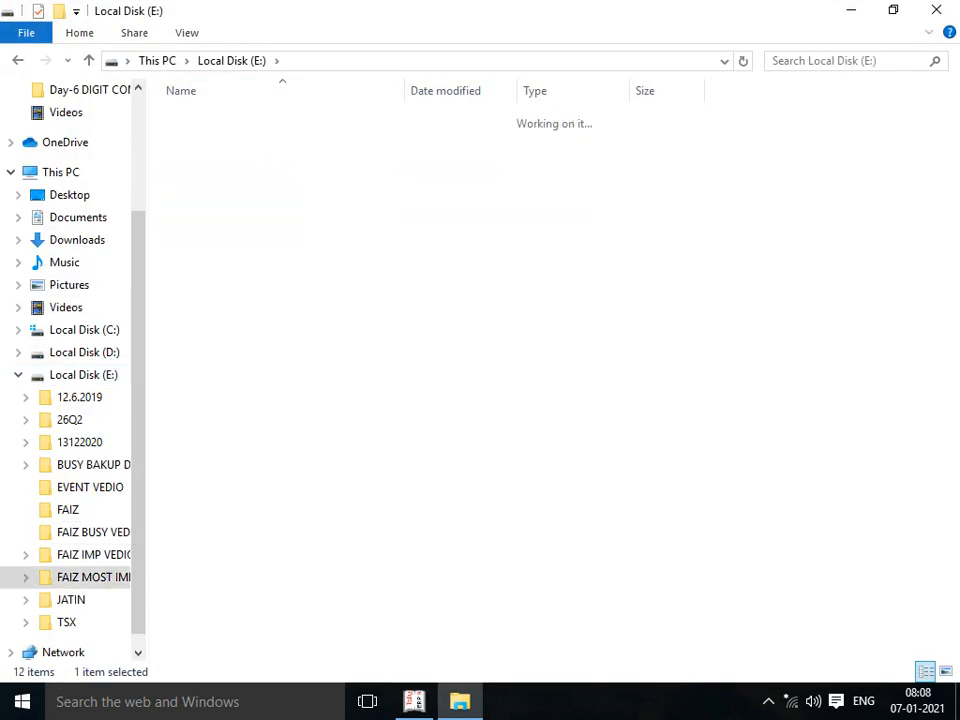
{"action": "double_click", "coordinate": [200, 157]}
{"action": "double_click", "coordinate": [208, 118]}
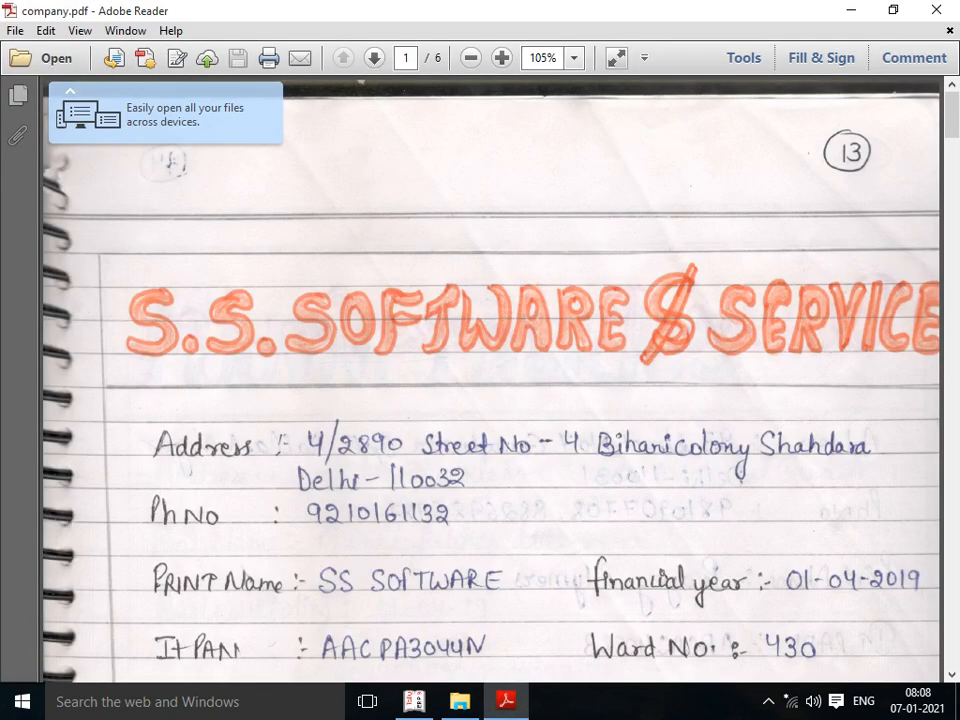
Step: View the PDF at 75% zoom and scroll to the Manni Fabrics details on page 3
{"action": "left_click", "coordinate": [574, 57]}
{"action": "left_click", "coordinate": [600, 122]}
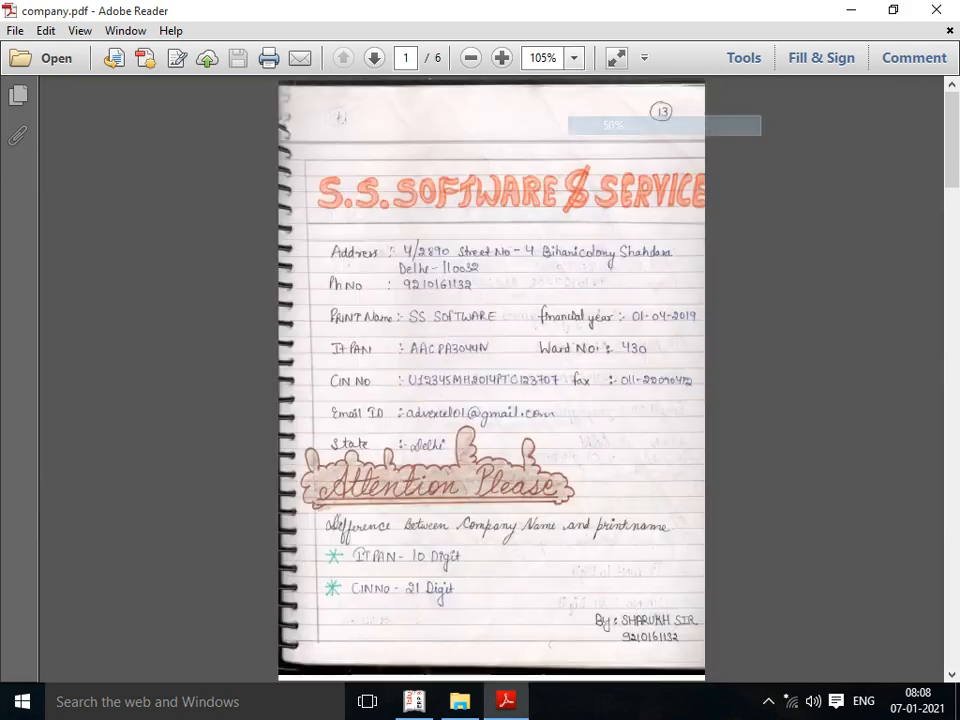
{"action": "scroll", "coordinate": [491, 380], "scroll_direction": "down", "scroll_amount": 15}
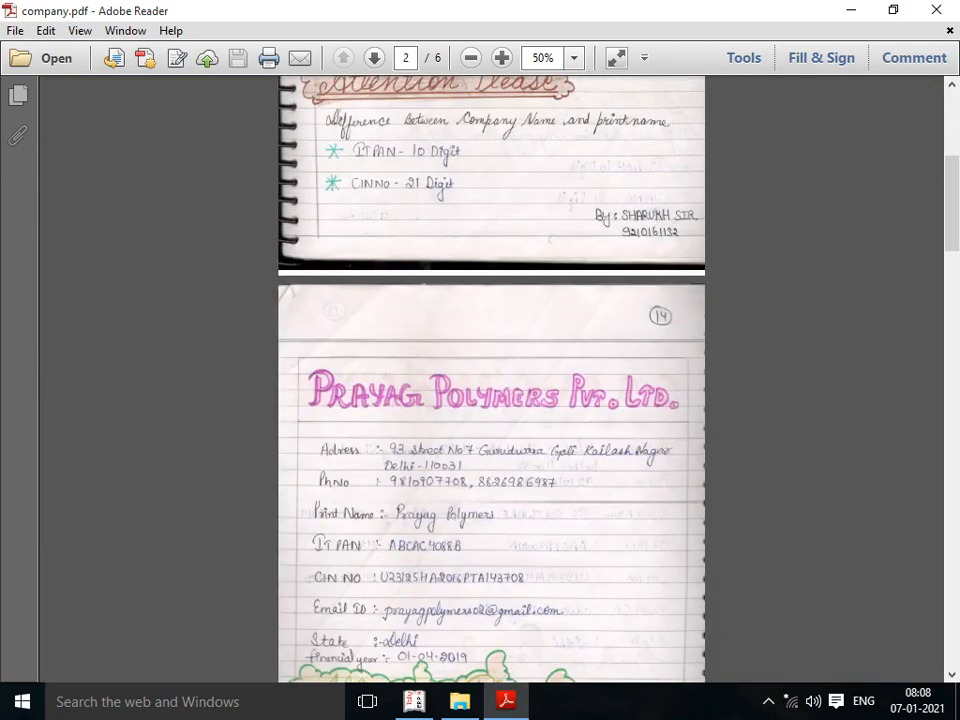
{"action": "scroll", "coordinate": [491, 380], "scroll_direction": "down", "scroll_amount": 8}
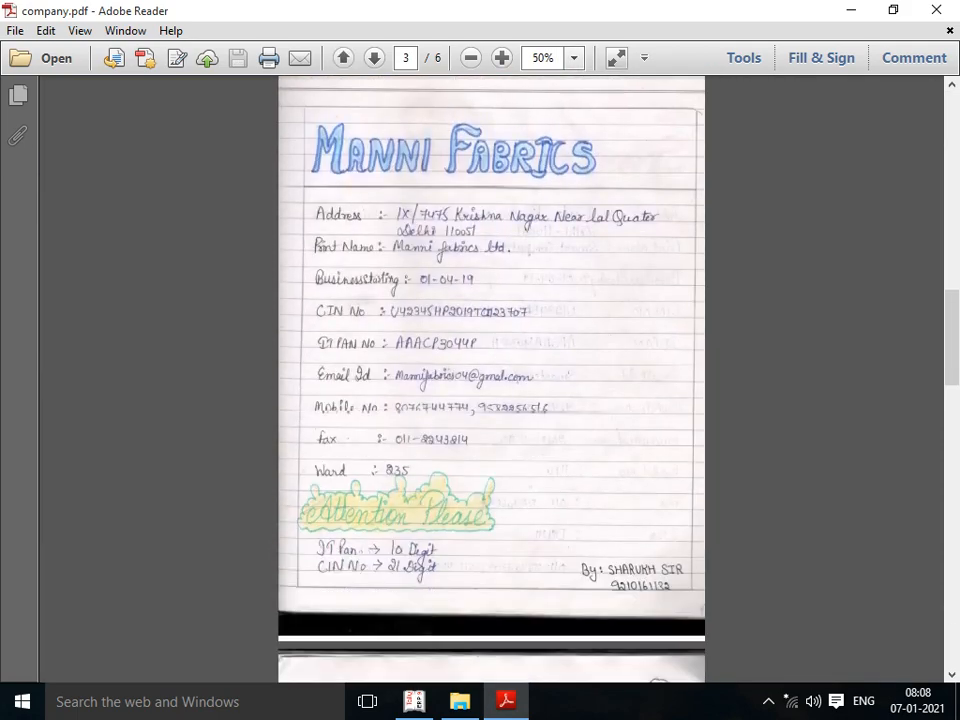
{"action": "scroll", "coordinate": [491, 380], "scroll_direction": "up", "scroll_amount": 8}
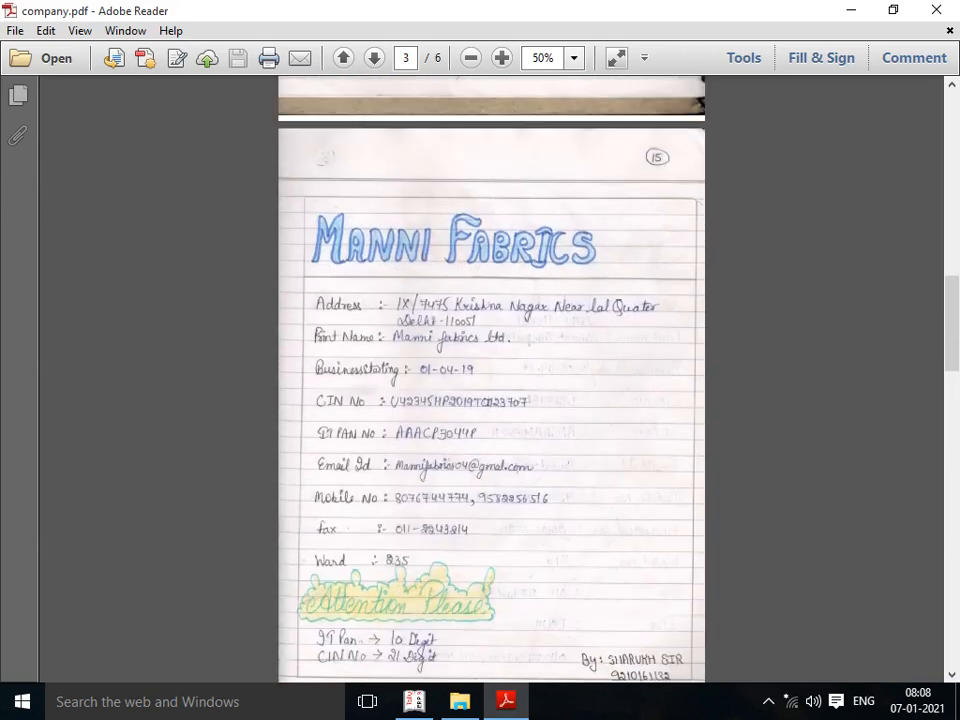
{"action": "left_click", "coordinate": [574, 57]}
{"action": "left_click", "coordinate": [620, 146]}
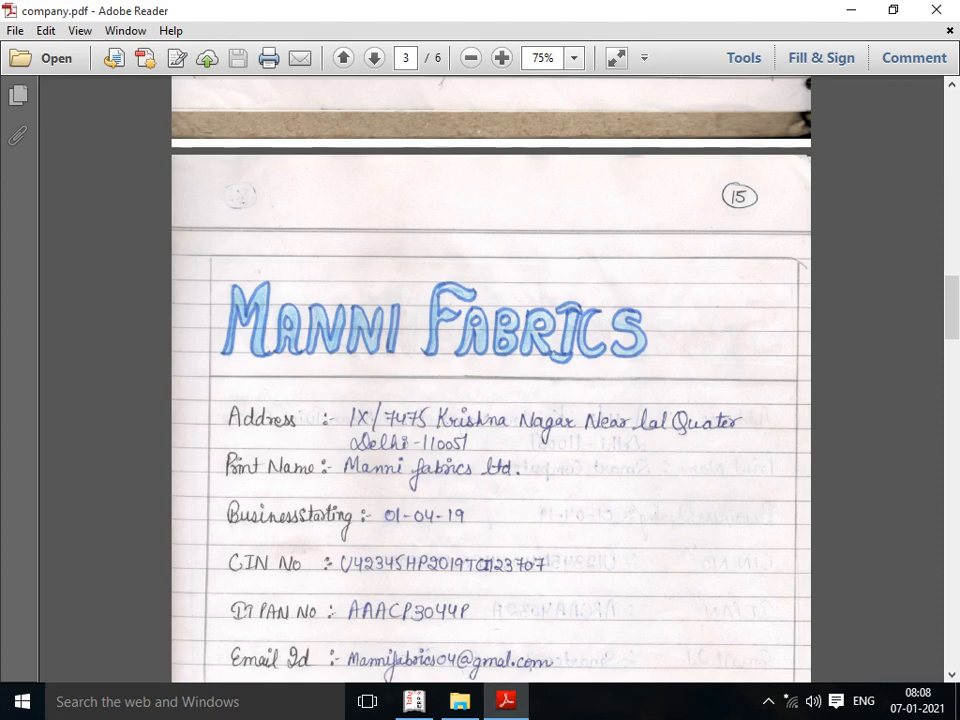
{"action": "scroll", "coordinate": [490, 380], "scroll_direction": "down", "scroll_amount": 3}
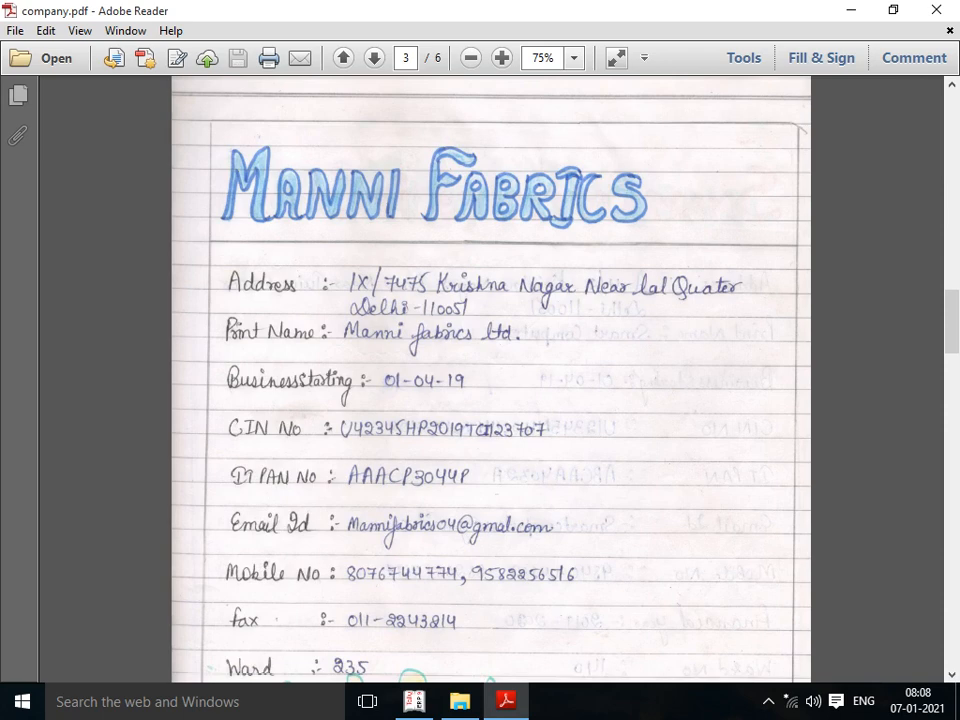
Step: Back in Tally, enter MANNI FABRIC as the company name
{"action": "key", "text": "alt+Tab"}
{"action": "key", "text": "alt+Tab"}
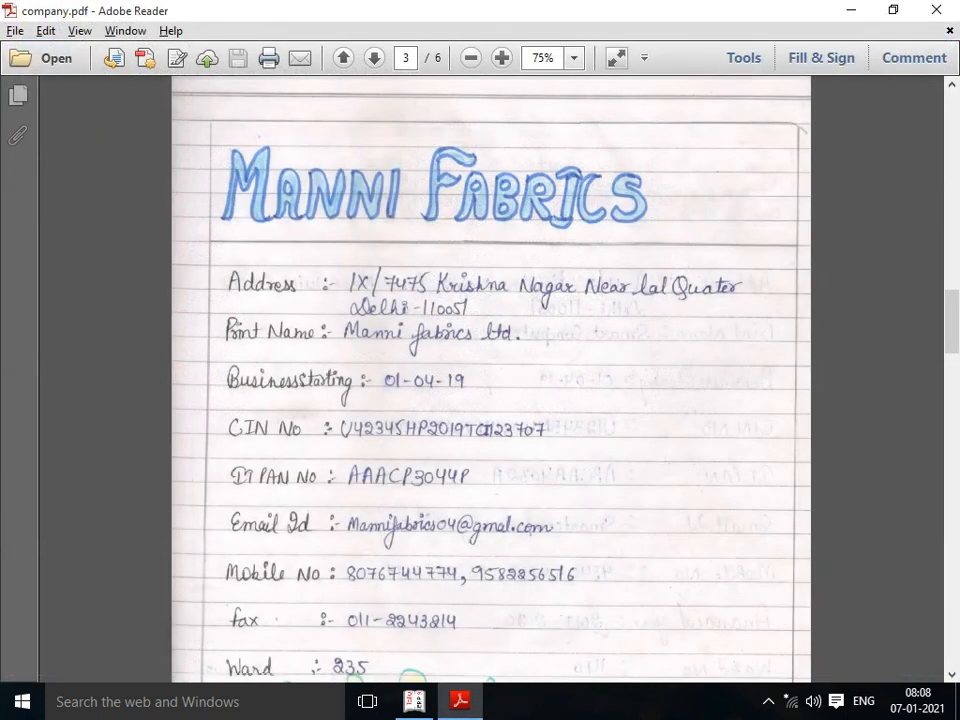
{"action": "key", "text": "alt+Tab"}
{"action": "type", "text": "M"}
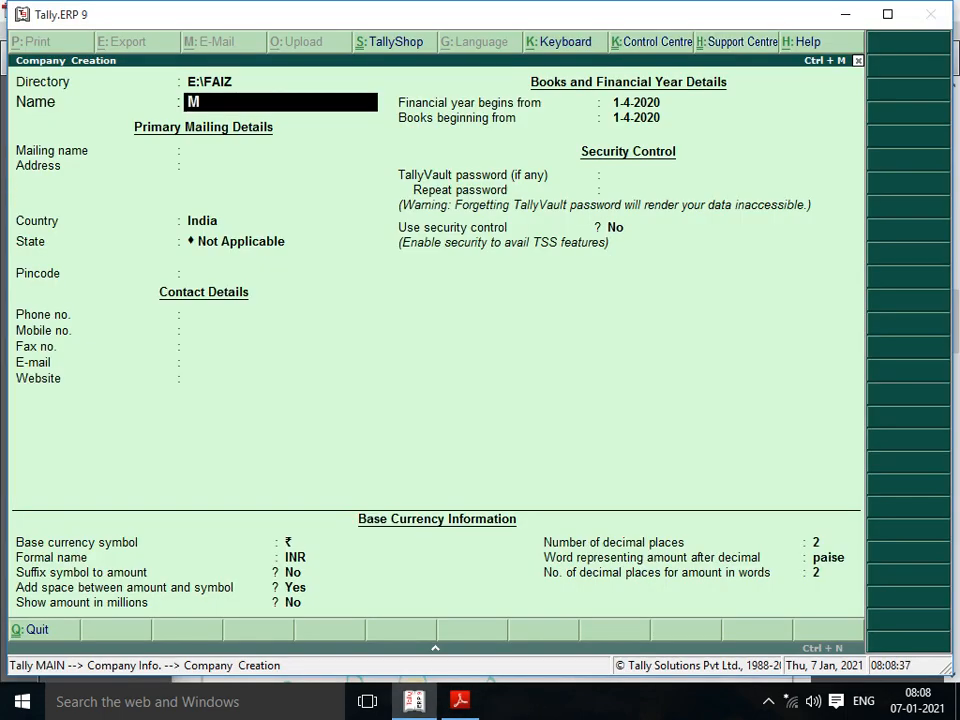
{"action": "type", "text": "ANNI FABRIC"}
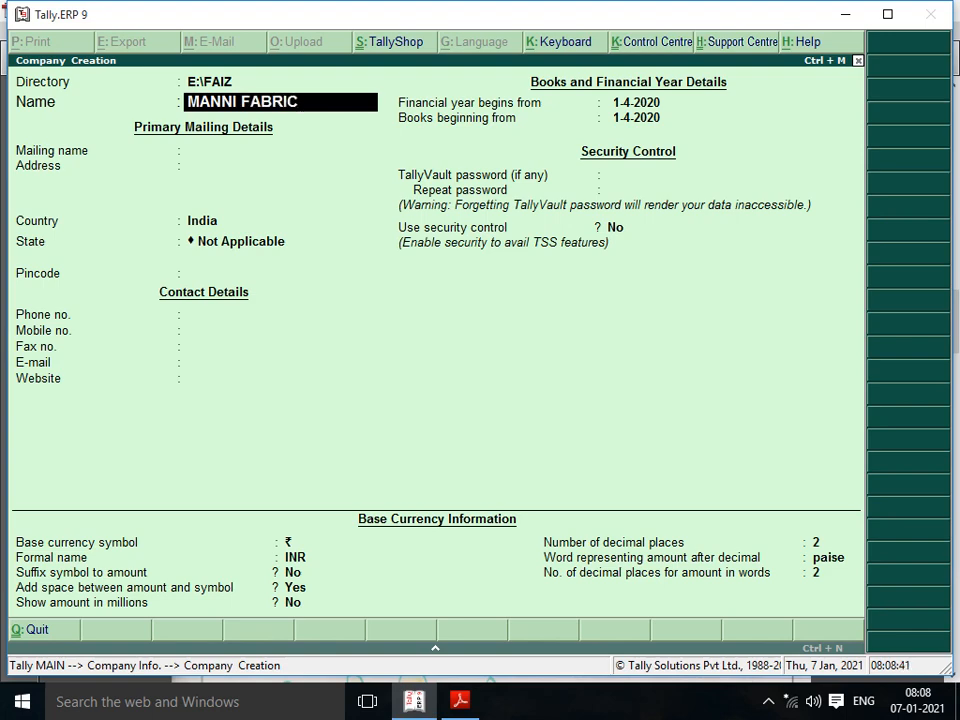
Step: Enter the first line of the company's Delhi street address, copied from the PDF
{"action": "key", "text": "Return"}
{"action": "key", "text": "Return"}
{"action": "key", "text": "alt+Tab"}
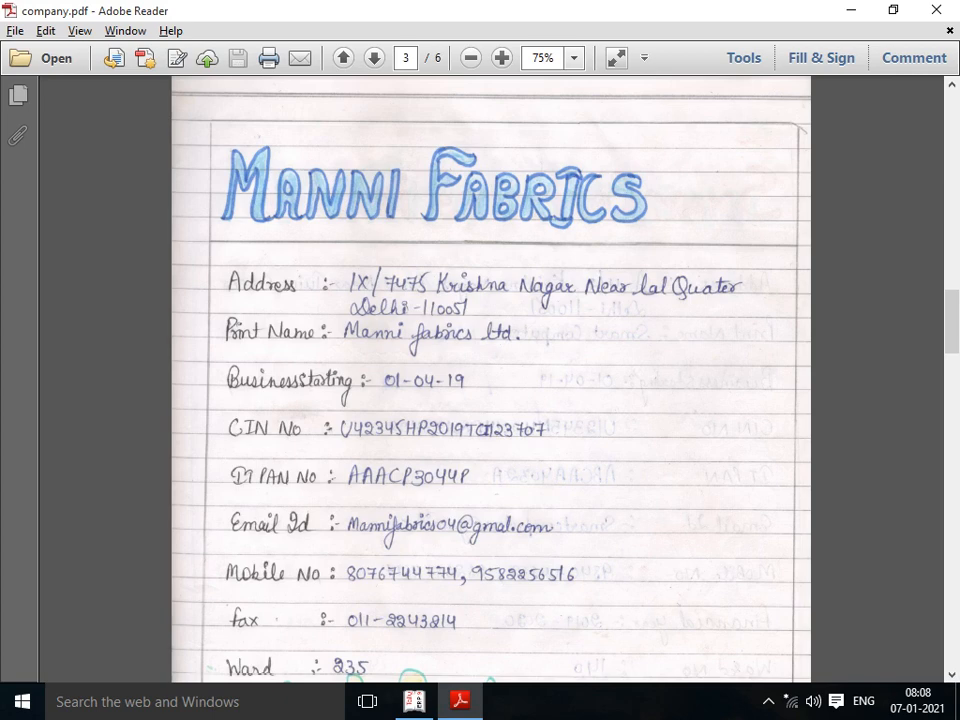
{"action": "key", "text": "alt+Tab"}
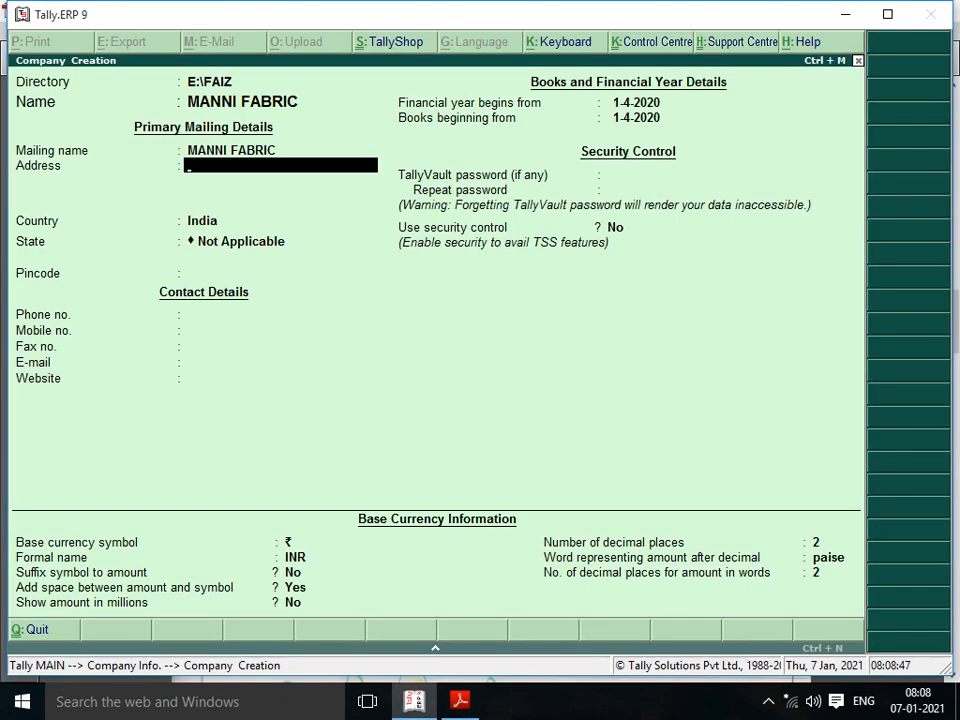
{"action": "key", "text": "alt+Tab"}
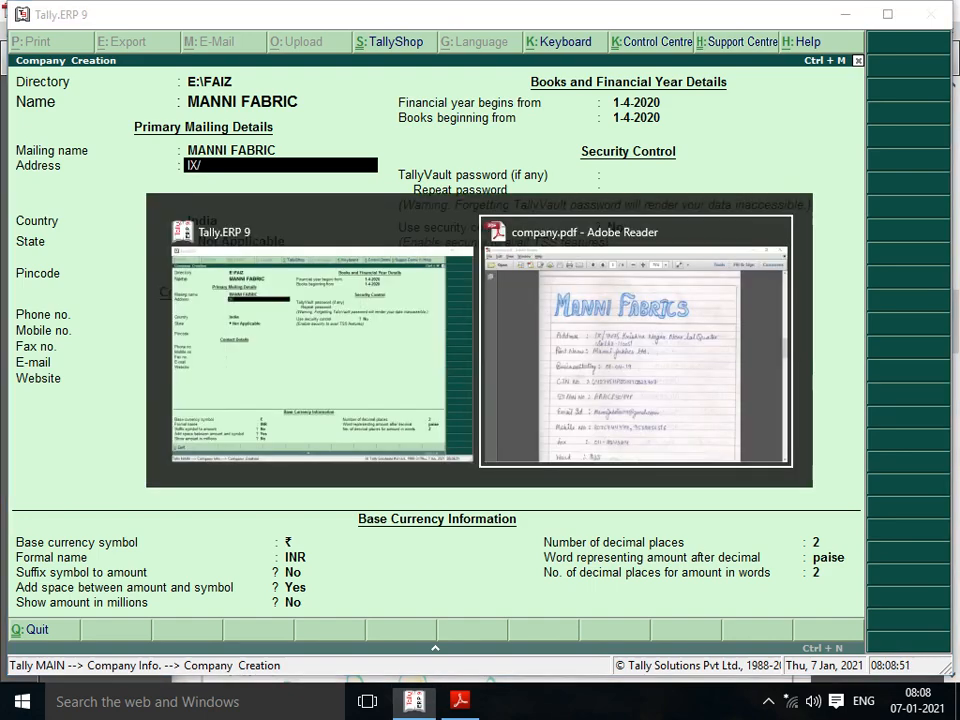
{"action": "key", "text": "alt+Tab"}
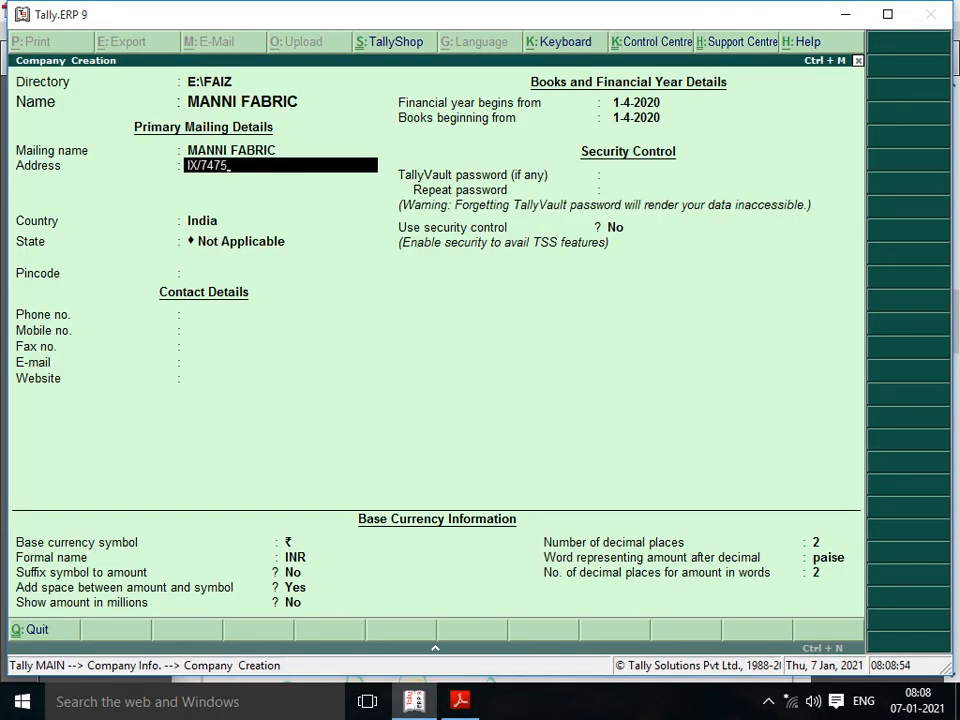
{"action": "key", "text": "alt+Tab"}
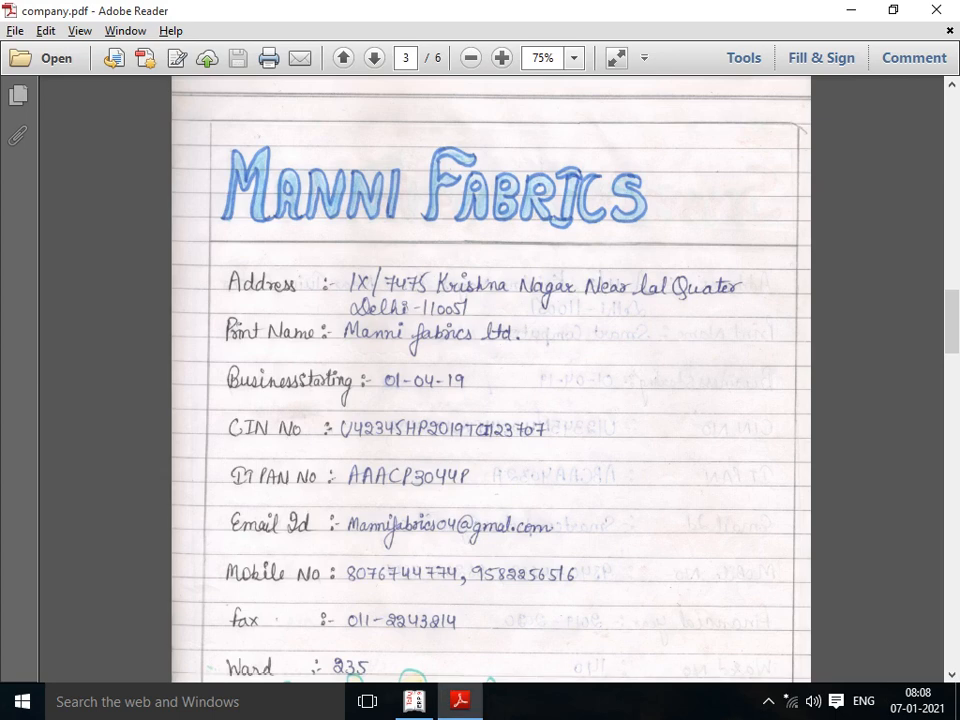
{"action": "key", "text": "alt+Tab"}
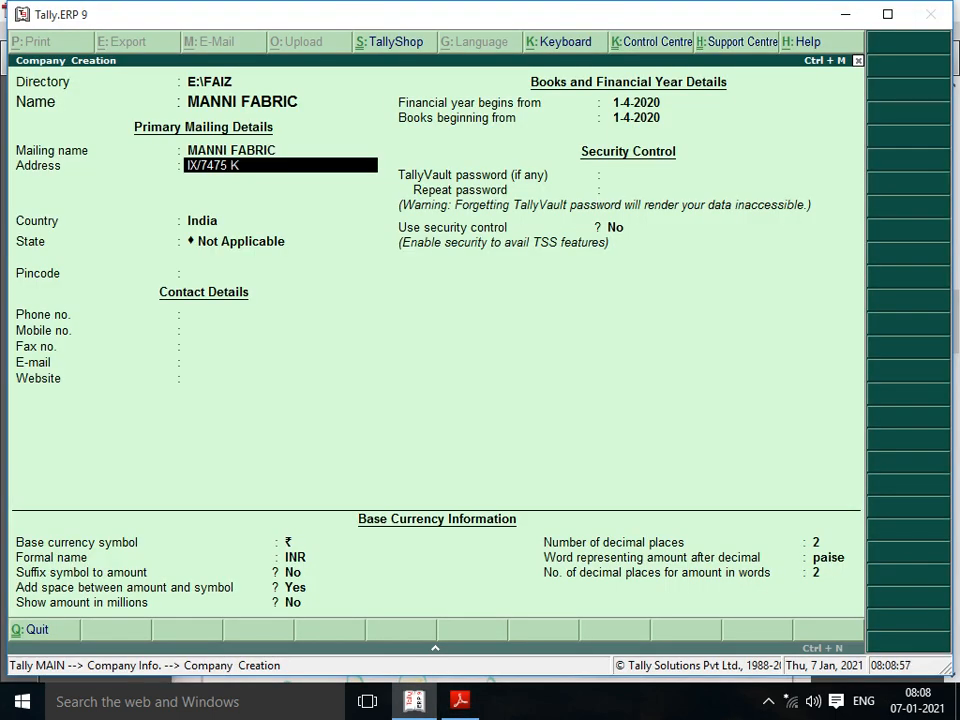
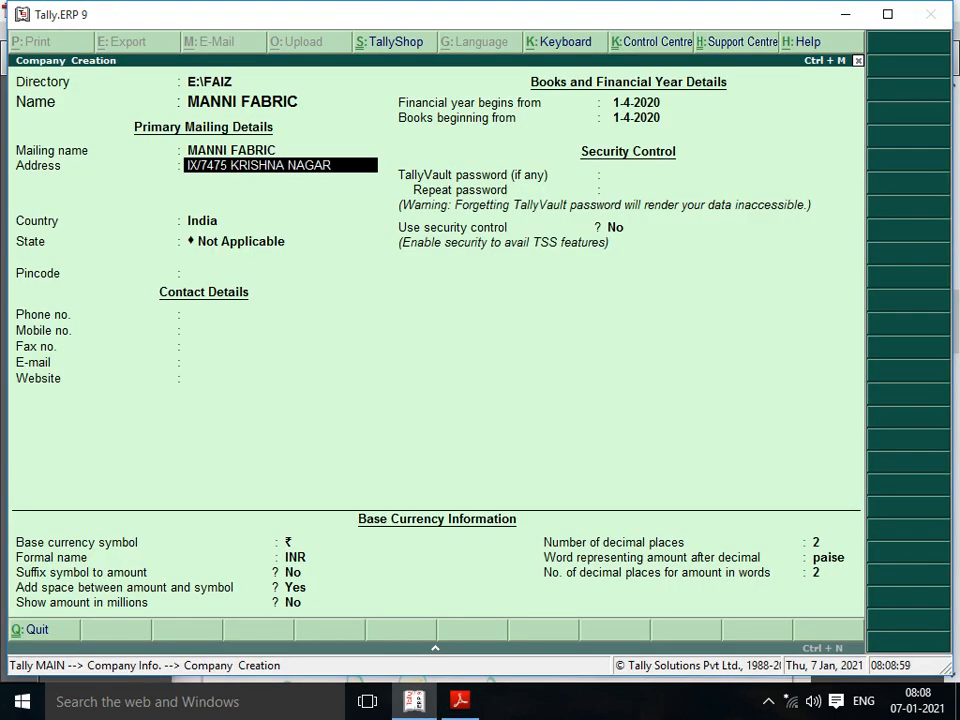
Step: Add a second address line with the company's nearby landmark and DELHI
{"action": "key", "text": "Return"}
{"action": "key", "text": "alt+Tab"}
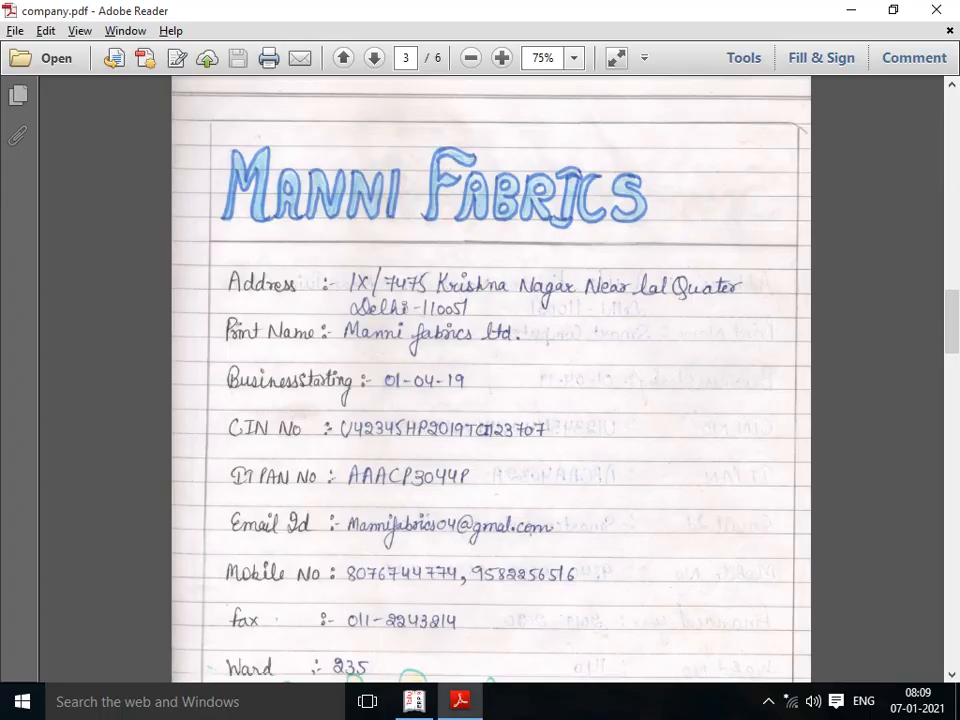
{"action": "key", "text": "alt+Tab"}
{"action": "type", "text": "NEAR LAL"}
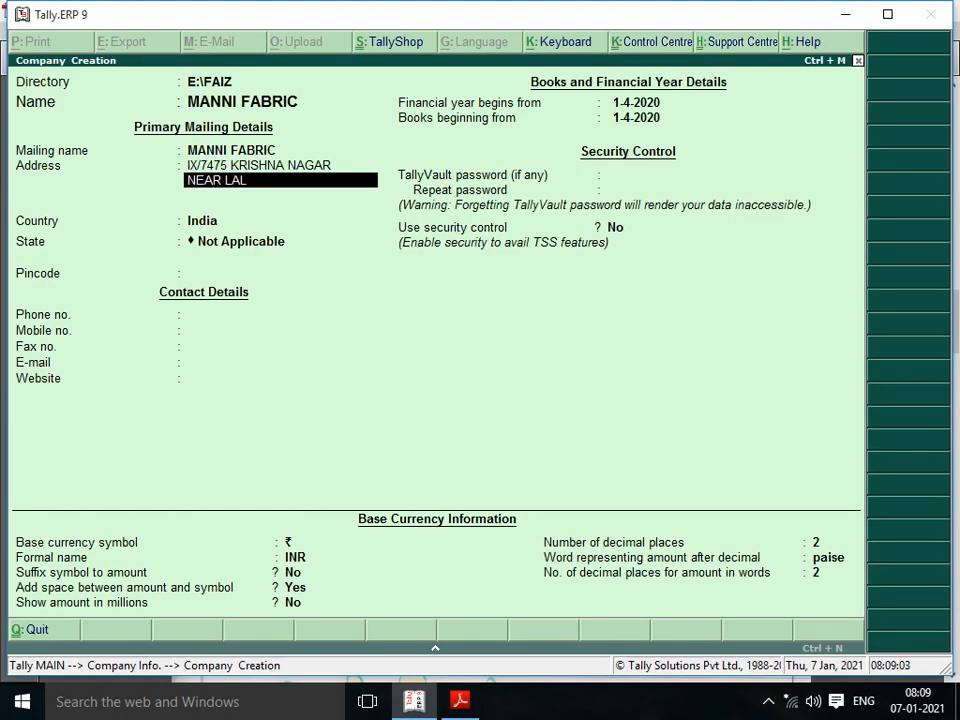
{"action": "type", "text": " QU"}
{"action": "key", "text": "alt+Tab"}
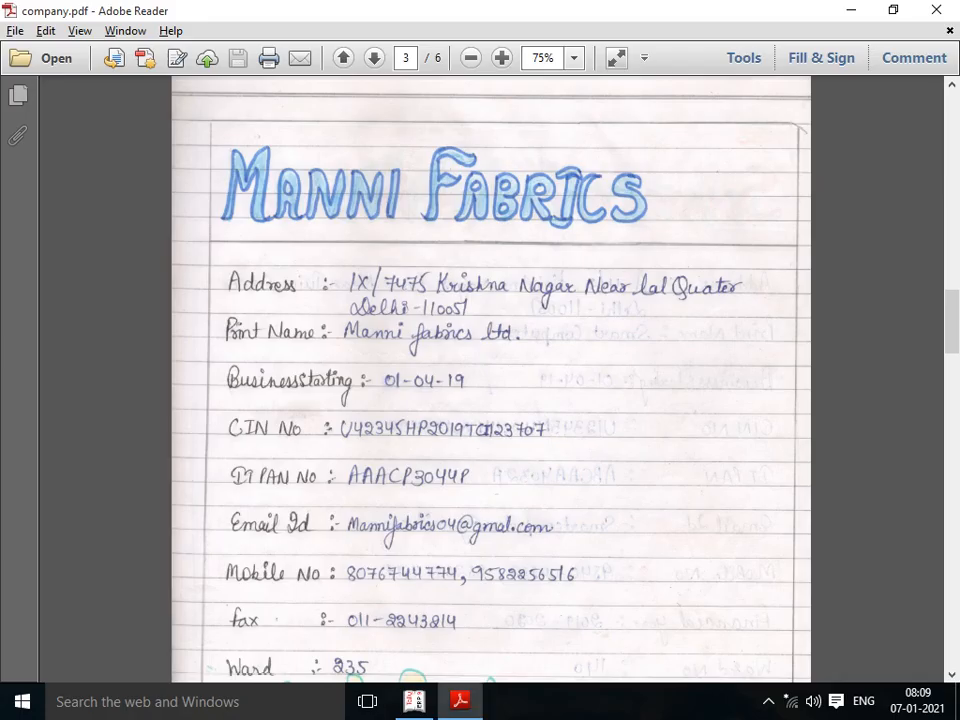
{"action": "key", "text": "alt+Tab"}
{"action": "type", "text": "ATER"}
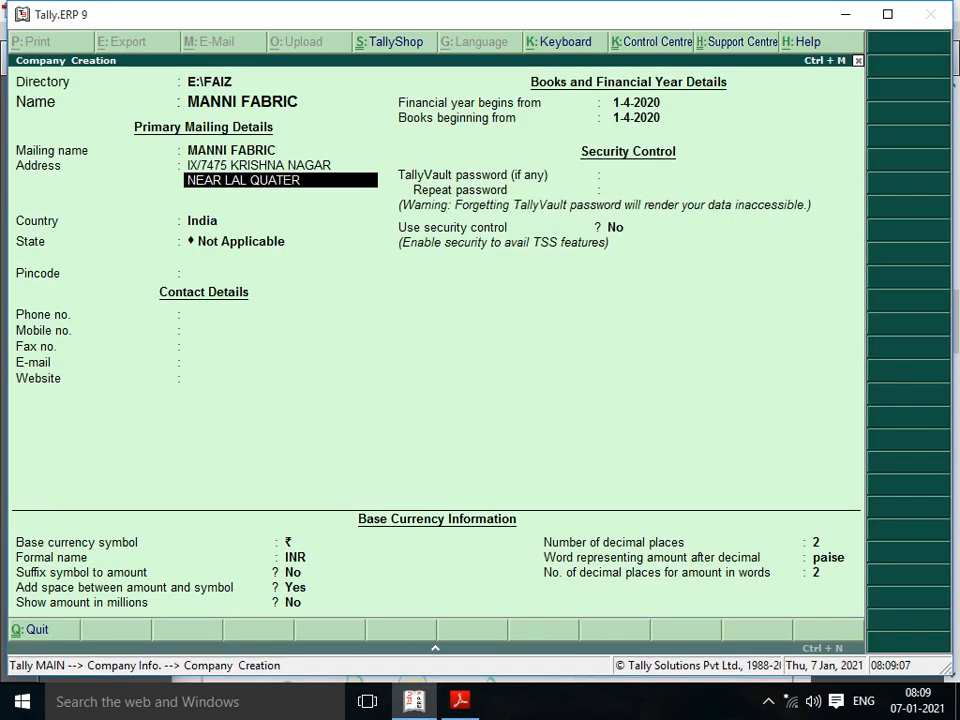
{"action": "key", "text": "alt+Tab"}
{"action": "key", "text": "alt+Tab"}
{"action": "type", "text": "DELHI"}
Step: Add the Delhi postal code as the final address line and close the address
{"action": "key", "text": "Return"}
{"action": "type", "text": "110051"}
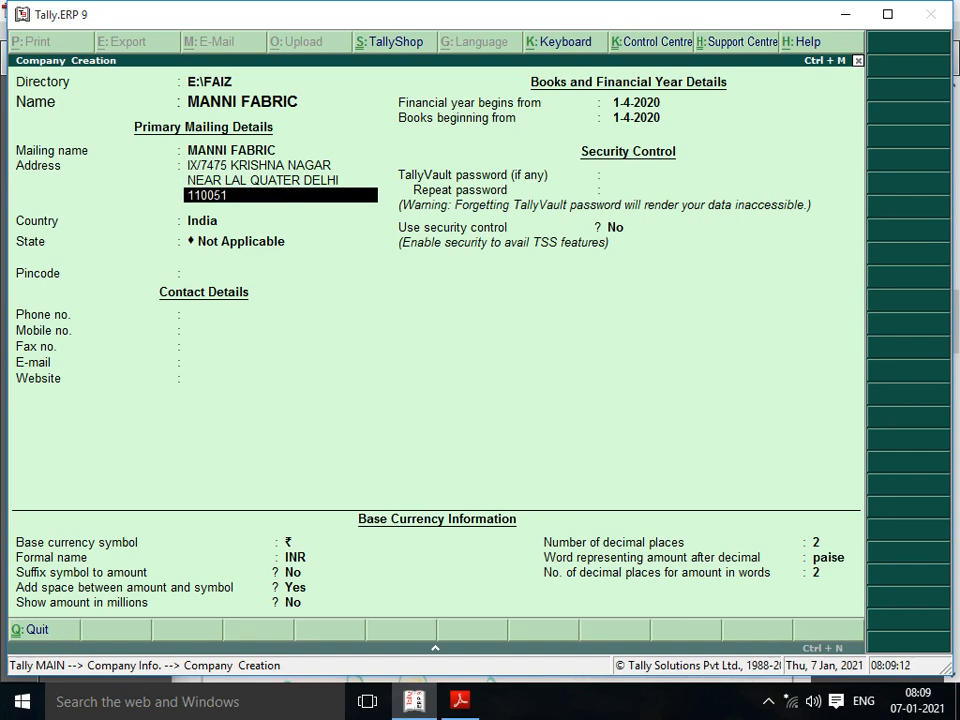
{"action": "key", "text": "Return"}
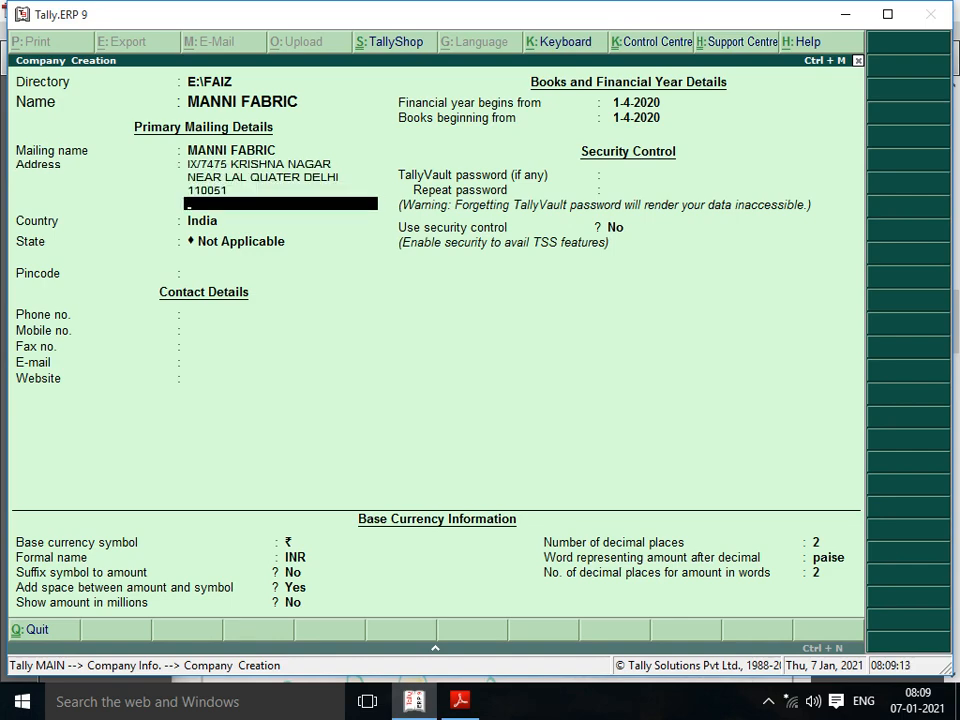
{"action": "key", "text": "Return"}
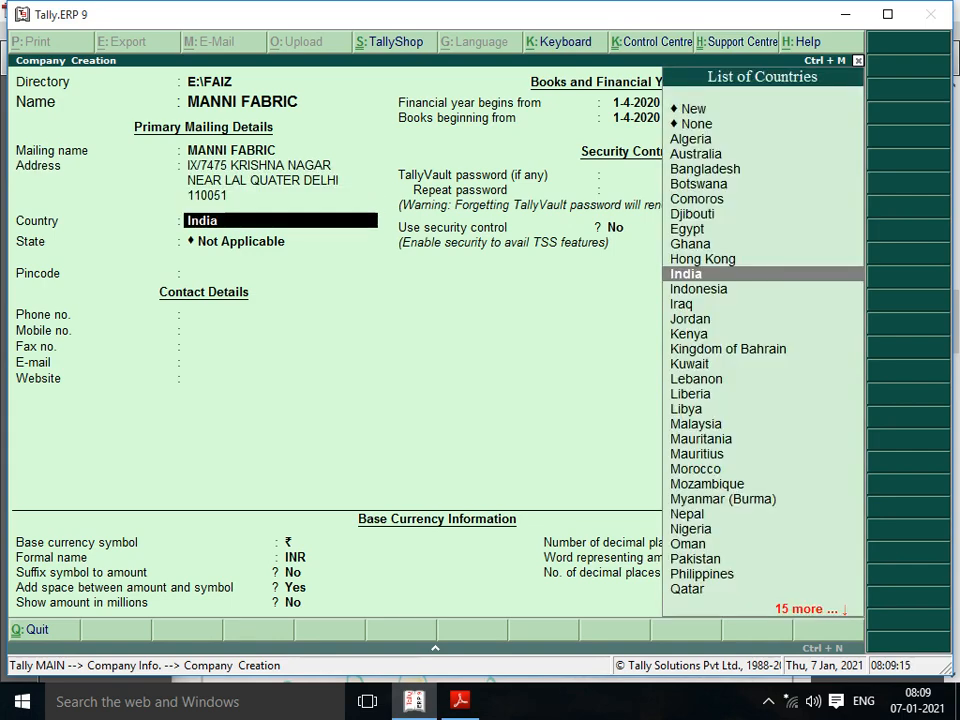
Step: Keep India as the country, set the state to Delhi, and enter the pincode
{"action": "key", "text": "Return"}
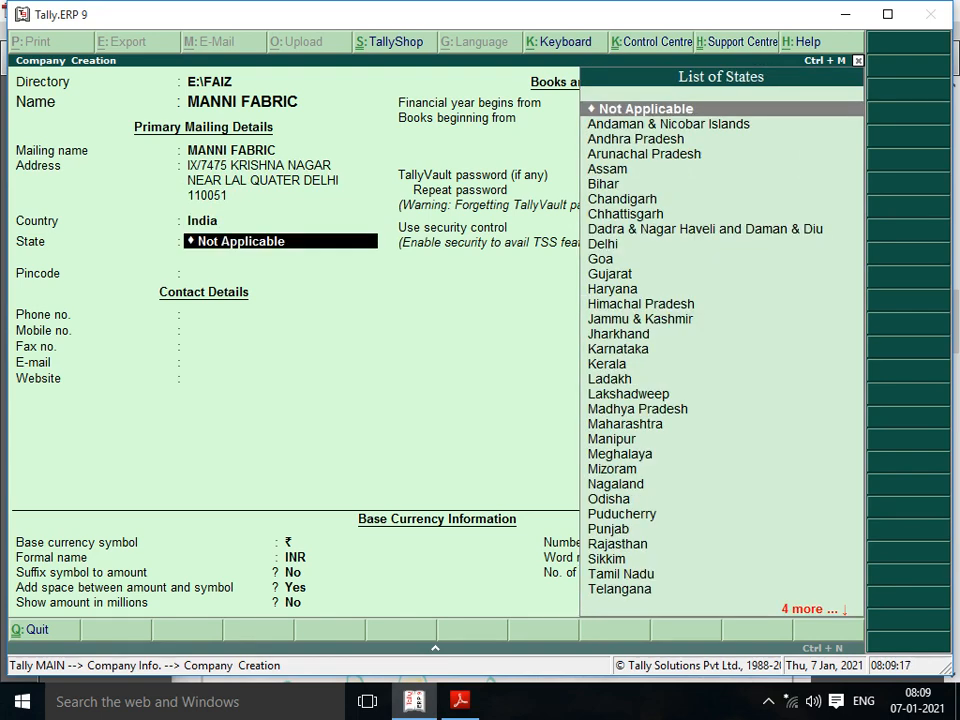
{"action": "type", "text": "DELHI"}
{"action": "key", "text": "Return"}
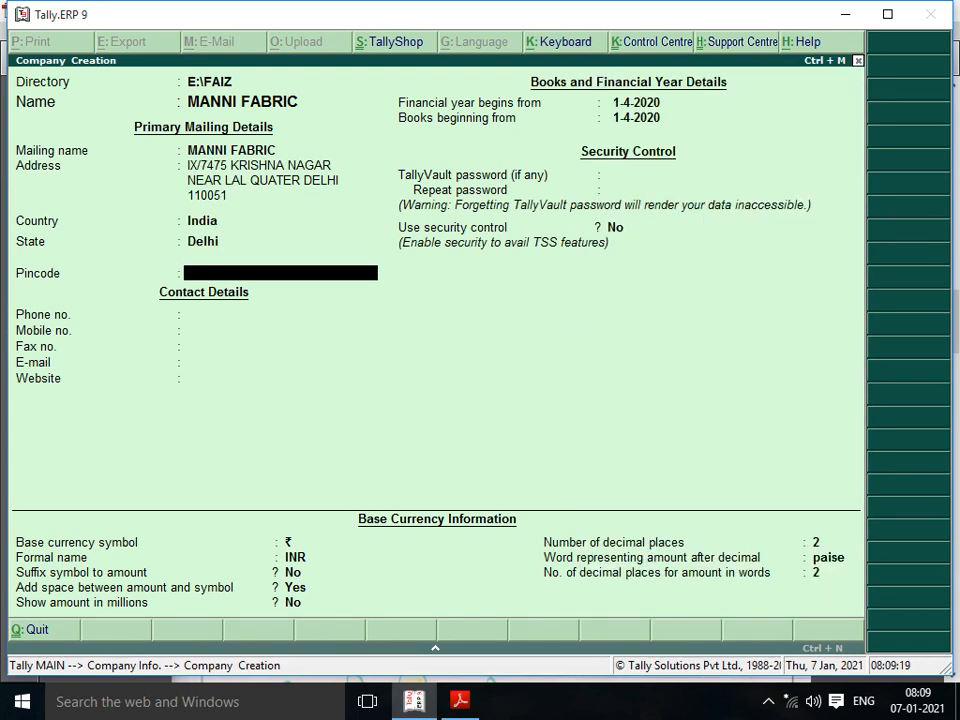
{"action": "type", "text": "110031"}
{"action": "key", "text": "Return"}
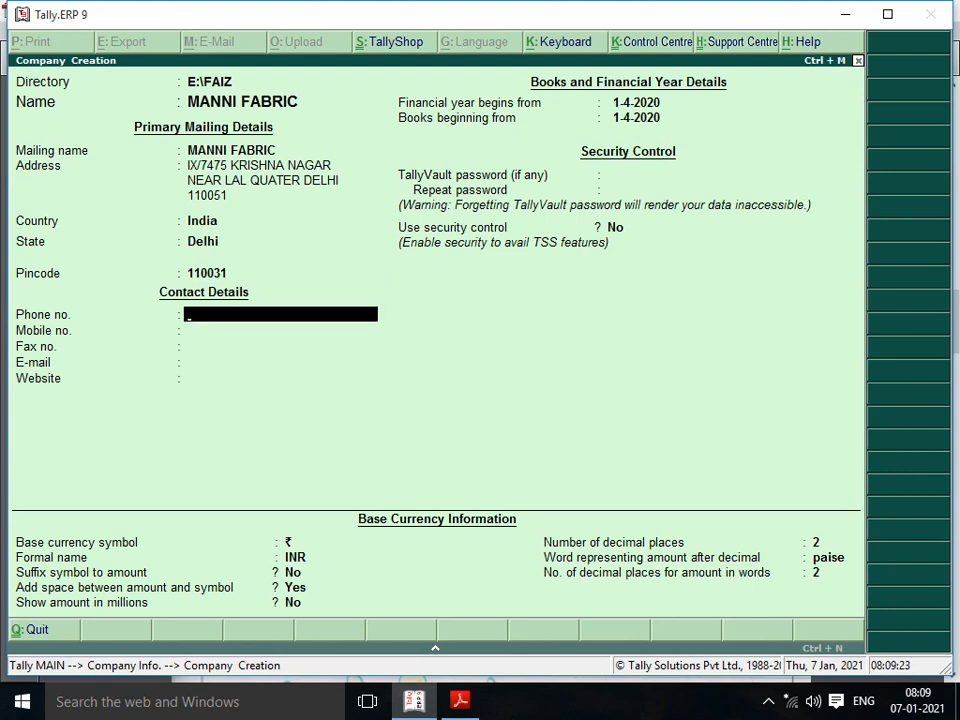
Step: Fill in the company's phone and mobile numbers, leave Fax blank, and enter its e-mail address
{"action": "key", "text": "Return"}
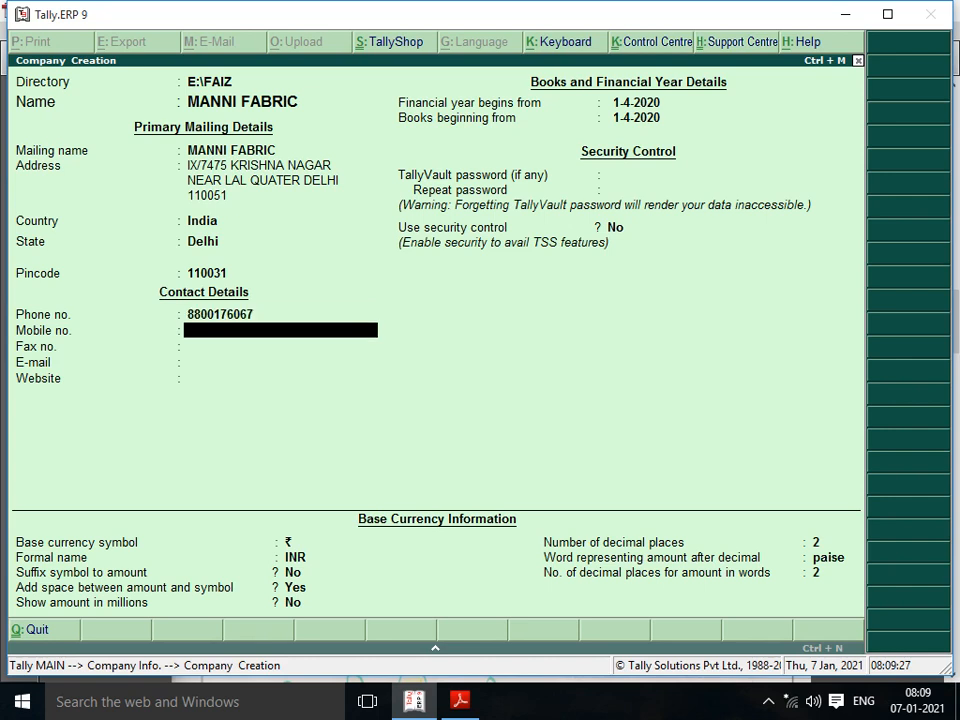
{"action": "key", "text": "Return"}
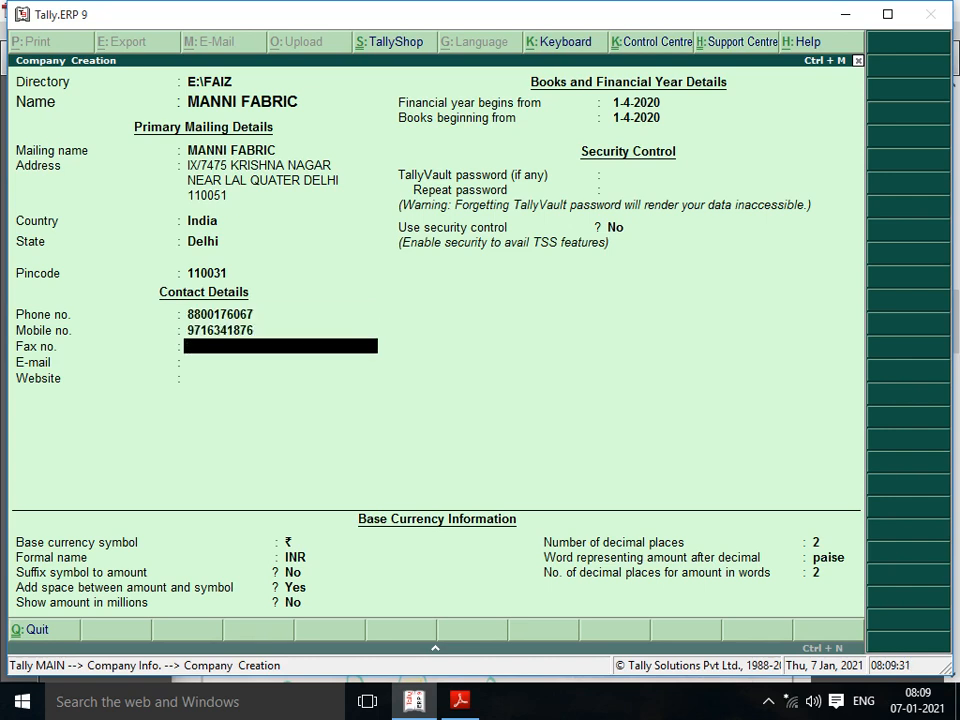
{"action": "key", "text": "Return"}
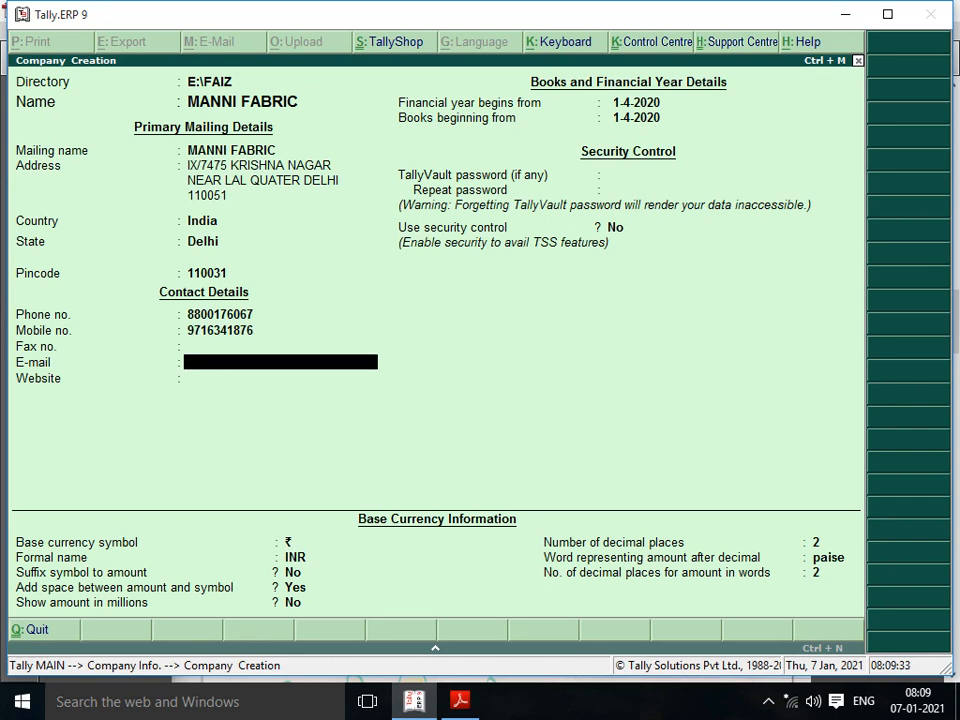
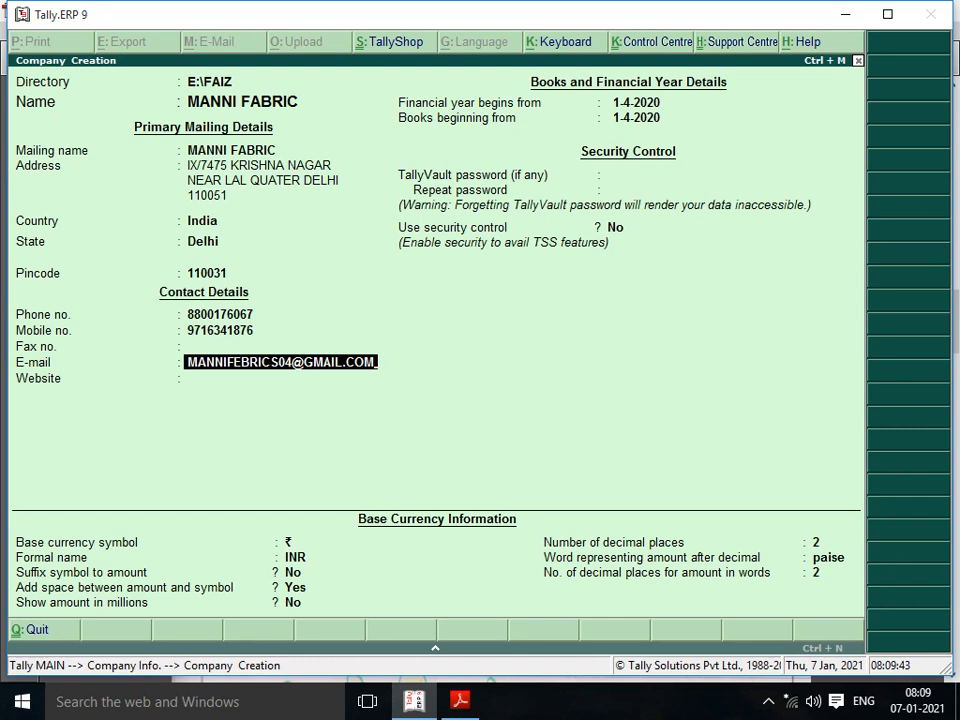
{"action": "key", "text": "Return"}
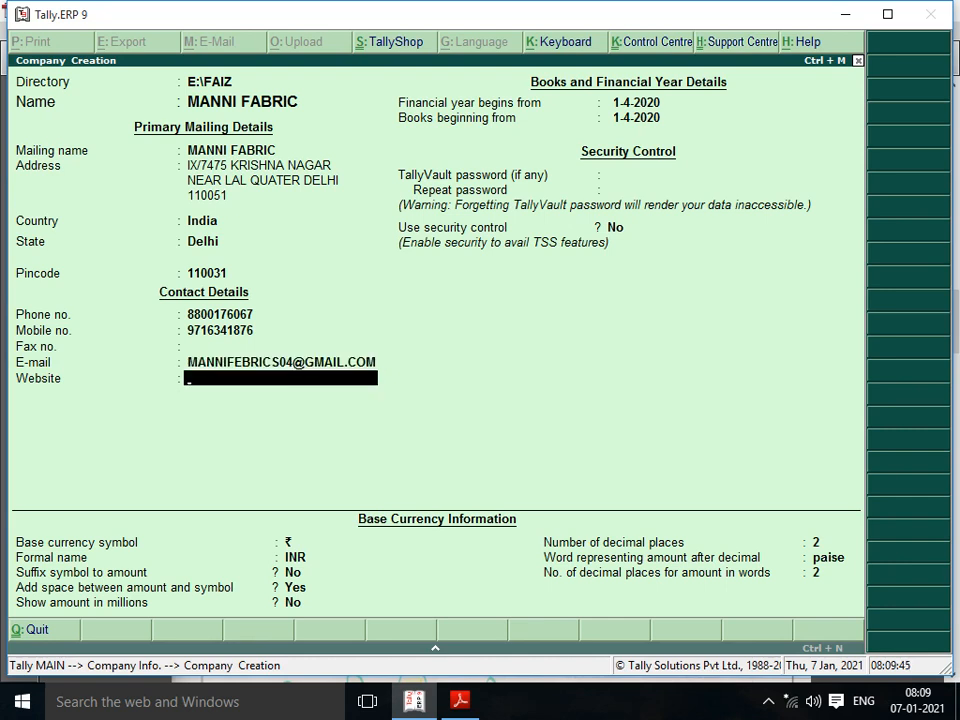
{"action": "key", "text": "Return"}
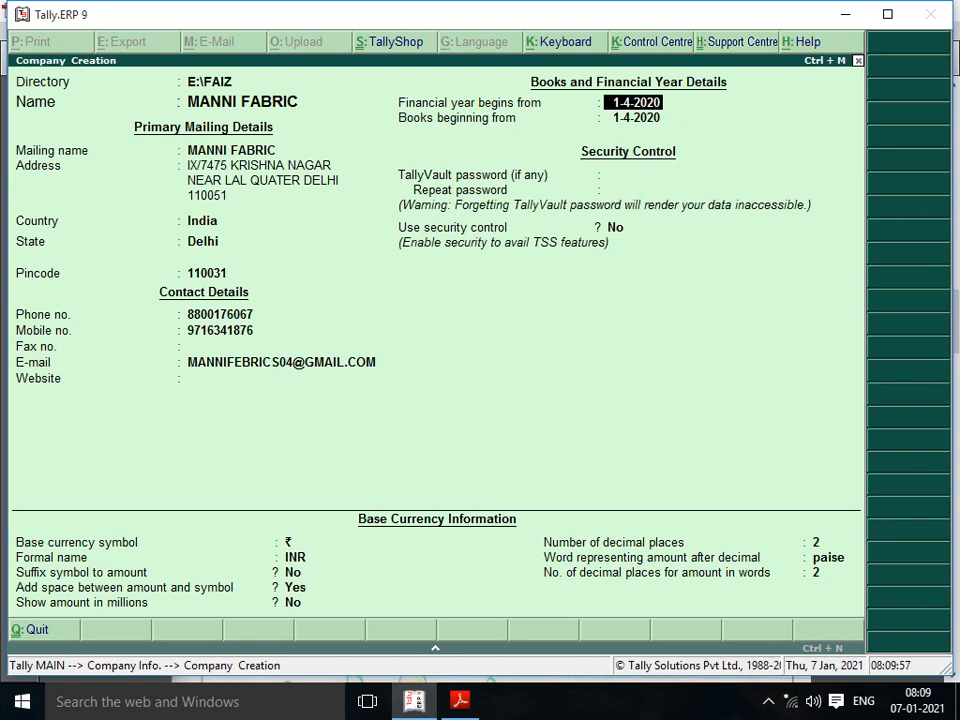
{"action": "key", "text": "Return"}
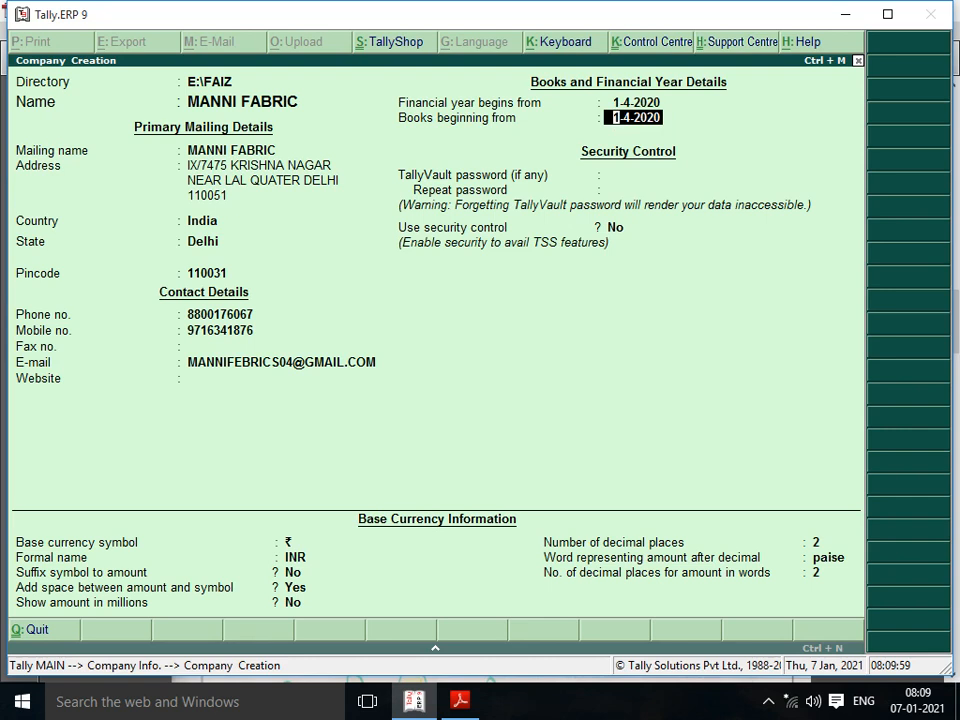
{"action": "key", "text": "Return"}
{"action": "key", "text": "BackSpace"}
{"action": "key", "text": "Return"}
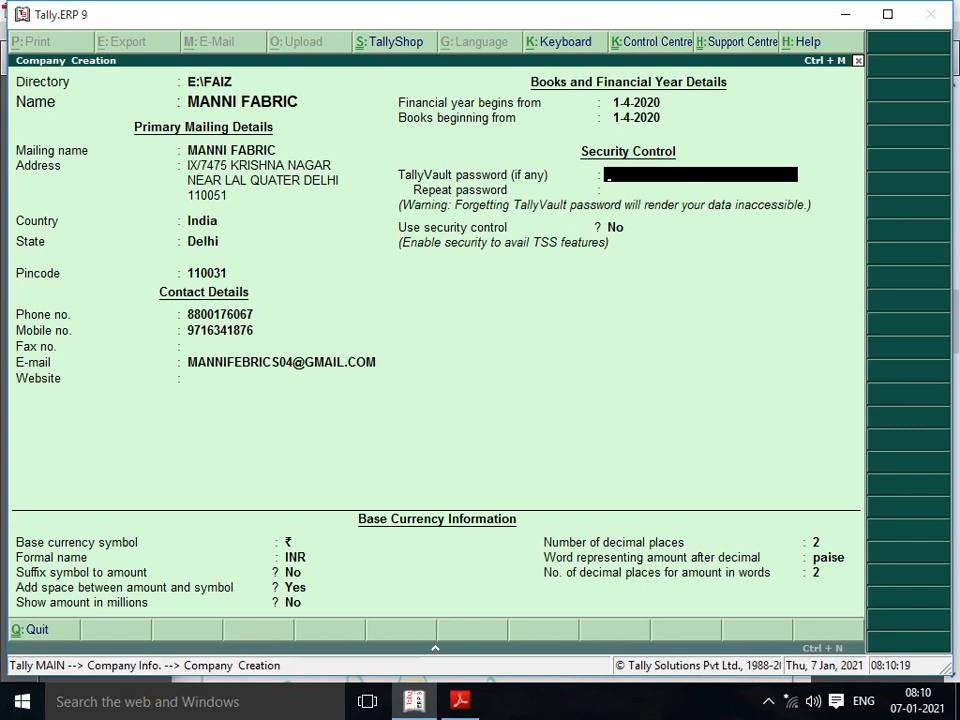
{"action": "key", "text": "Return"}
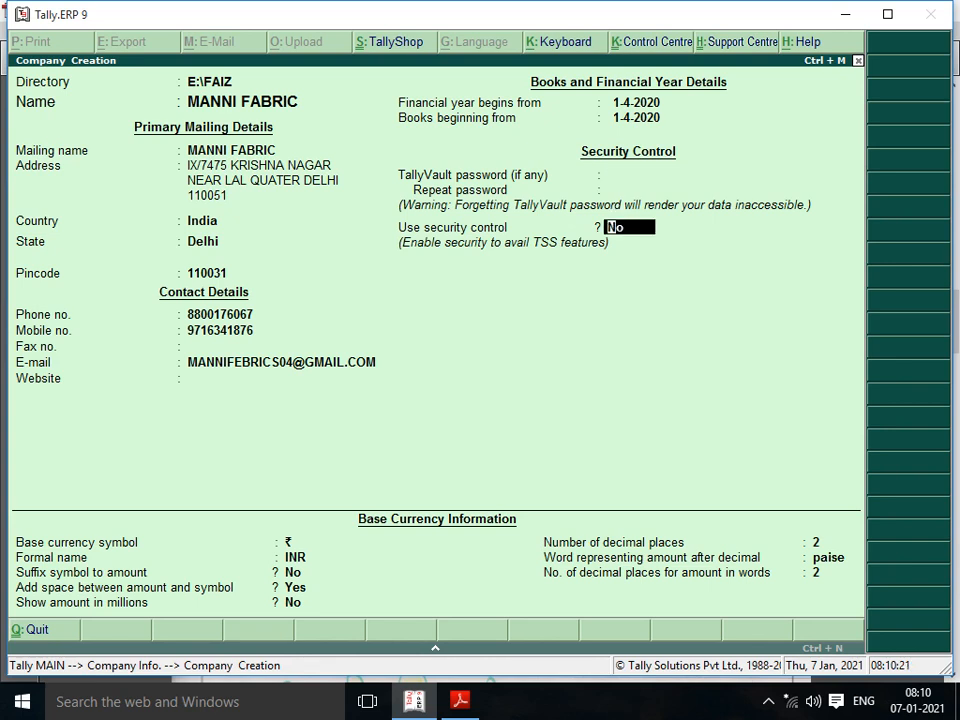
{"action": "key", "text": "BackSpace"}
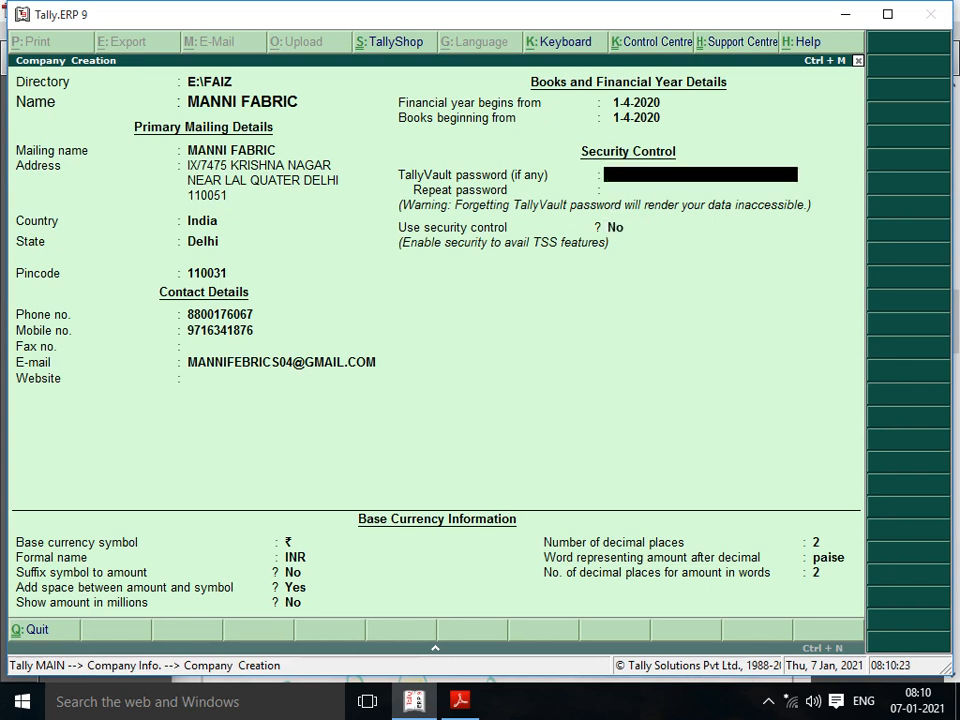
Step: Keep no password, ₹ symbol and INR base currency defaults, then accept to create MANNI FABRIC
{"action": "key", "text": "Return"}
{"action": "key", "text": "Return"}
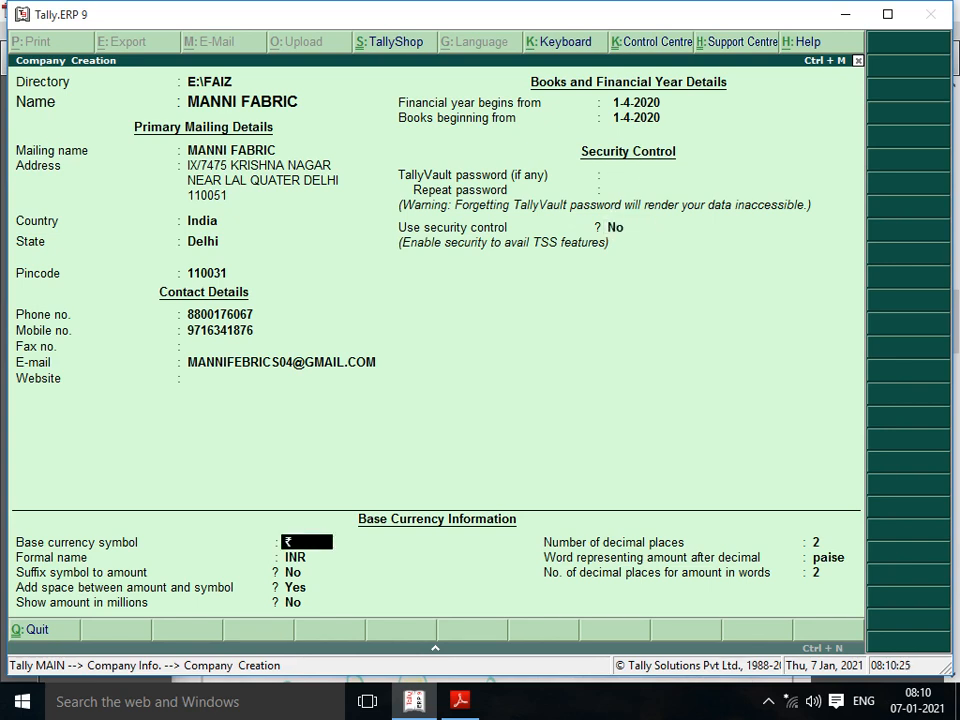
{"action": "key", "text": "Return"}
{"action": "key", "text": "Return"}
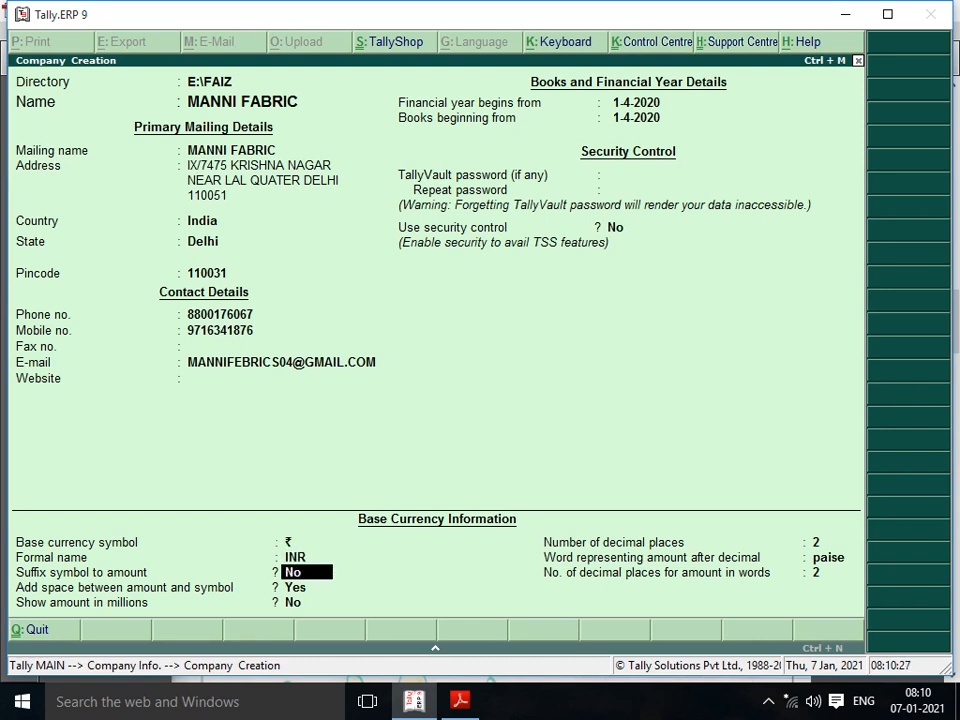
{"action": "key", "text": "Return"}
{"action": "key", "text": "Return"}
{"action": "key", "text": "Return"}
{"action": "key", "text": "Return"}
{"action": "key", "text": "Return"}
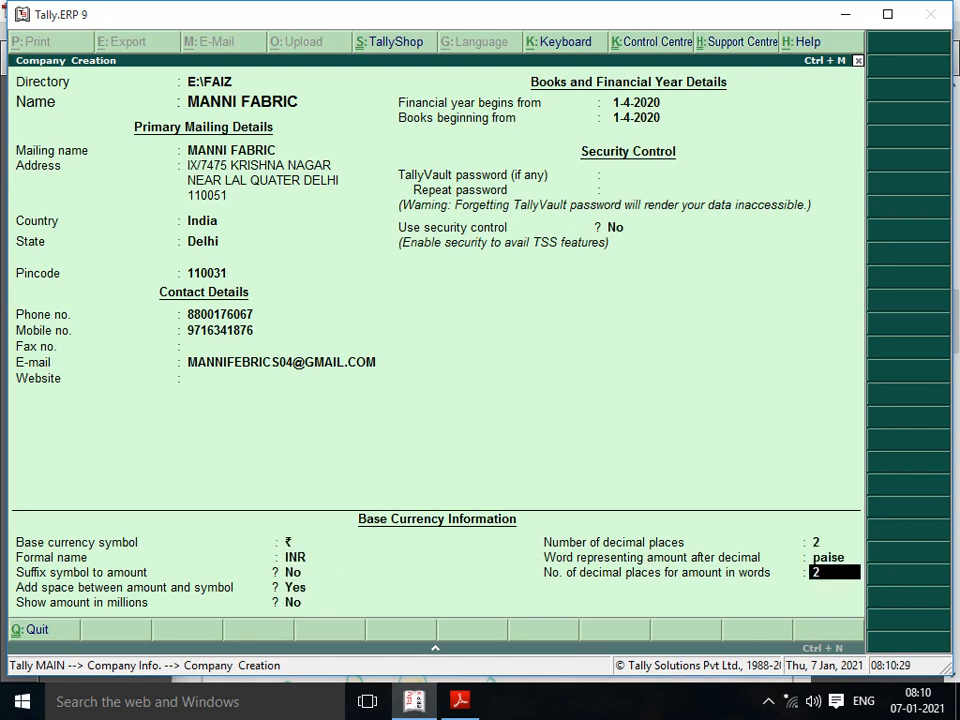
{"action": "key", "text": "Return"}
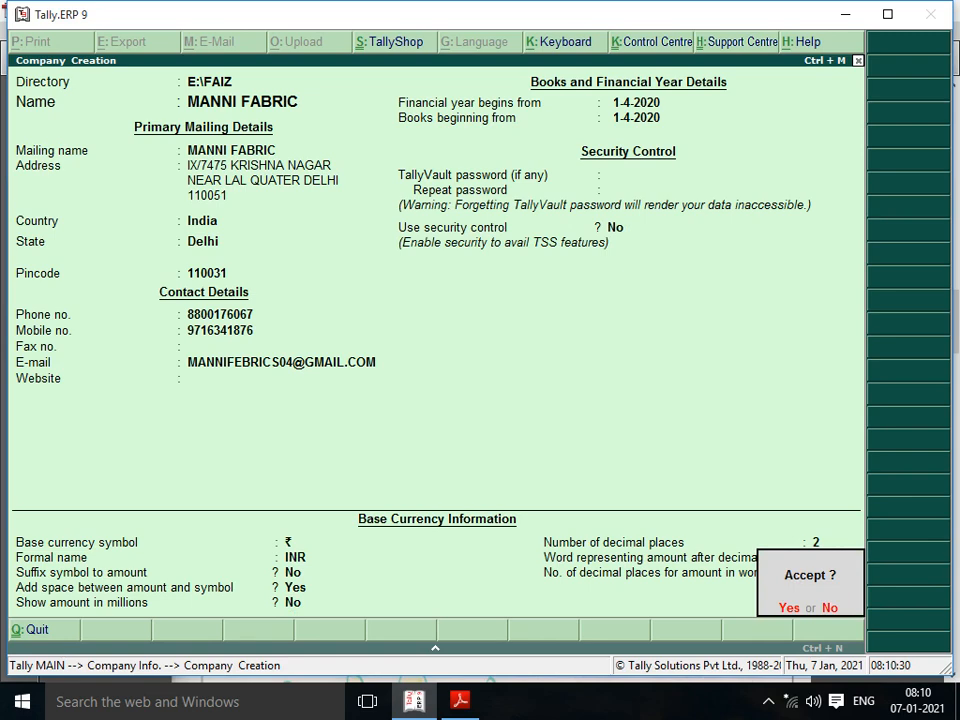
{"action": "key", "text": "y"}
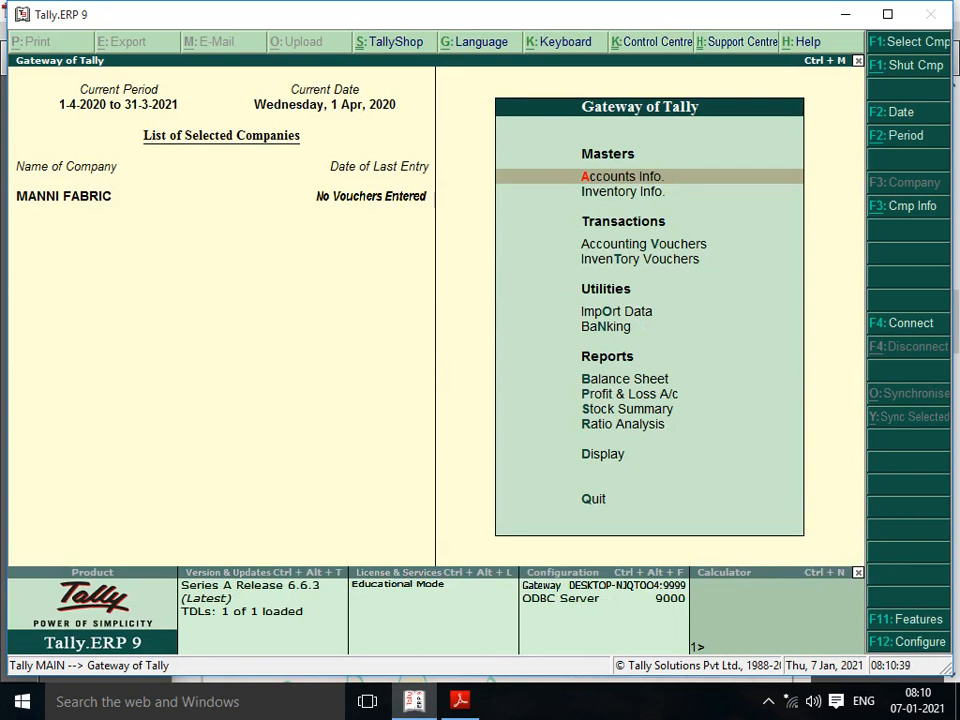
{"action": "key", "text": "Down"}
{"action": "key", "text": "Up"}
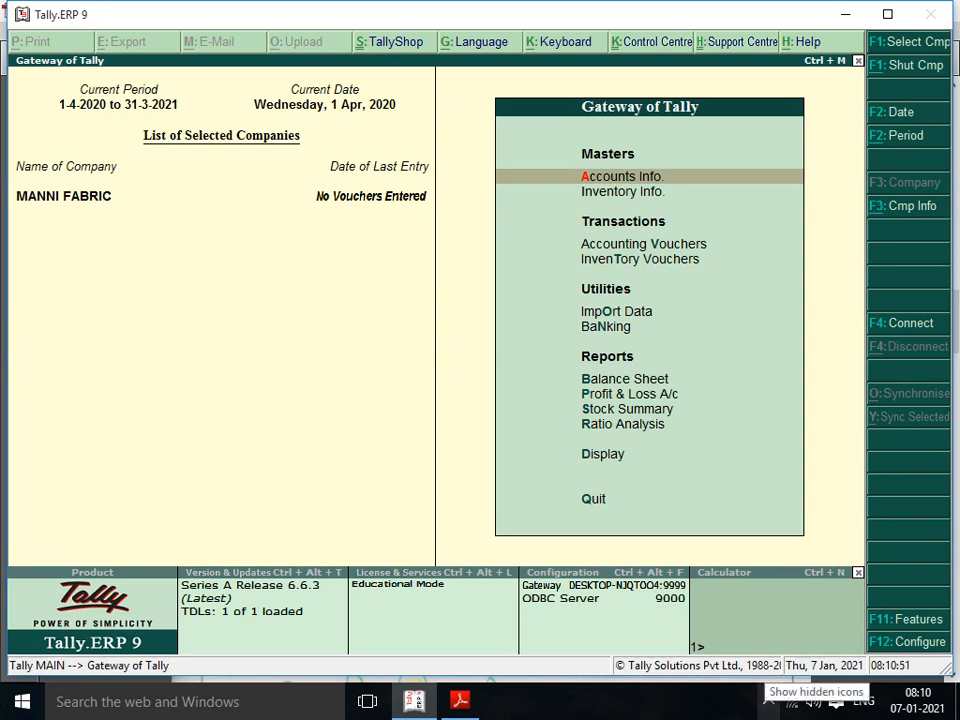
{"action": "left_click", "coordinate": [768, 701]}
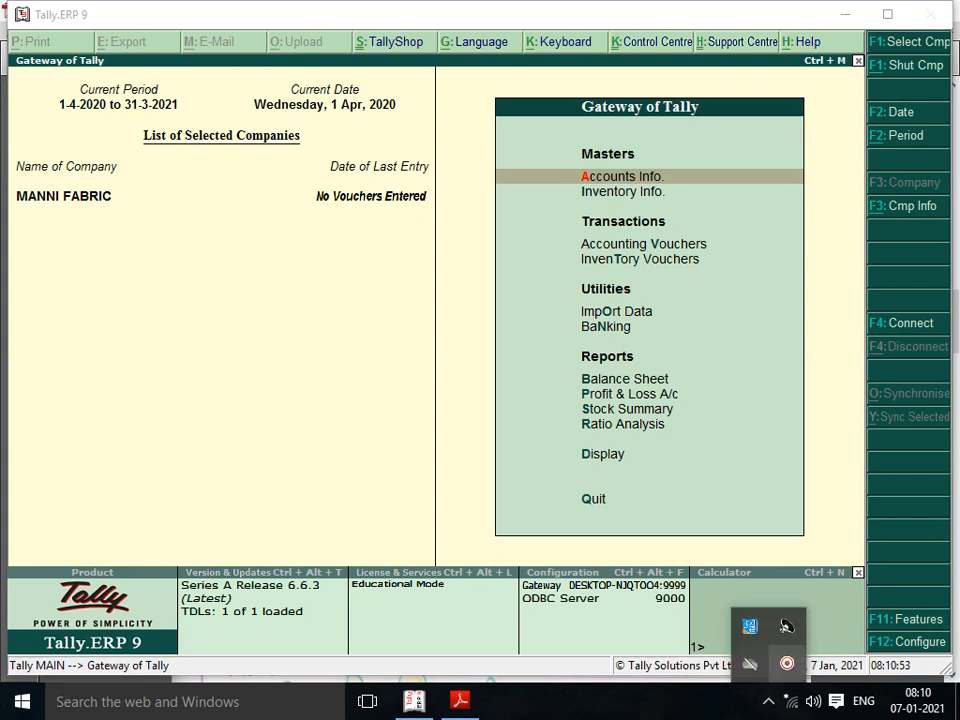
{"action": "left_click", "coordinate": [786, 623]}
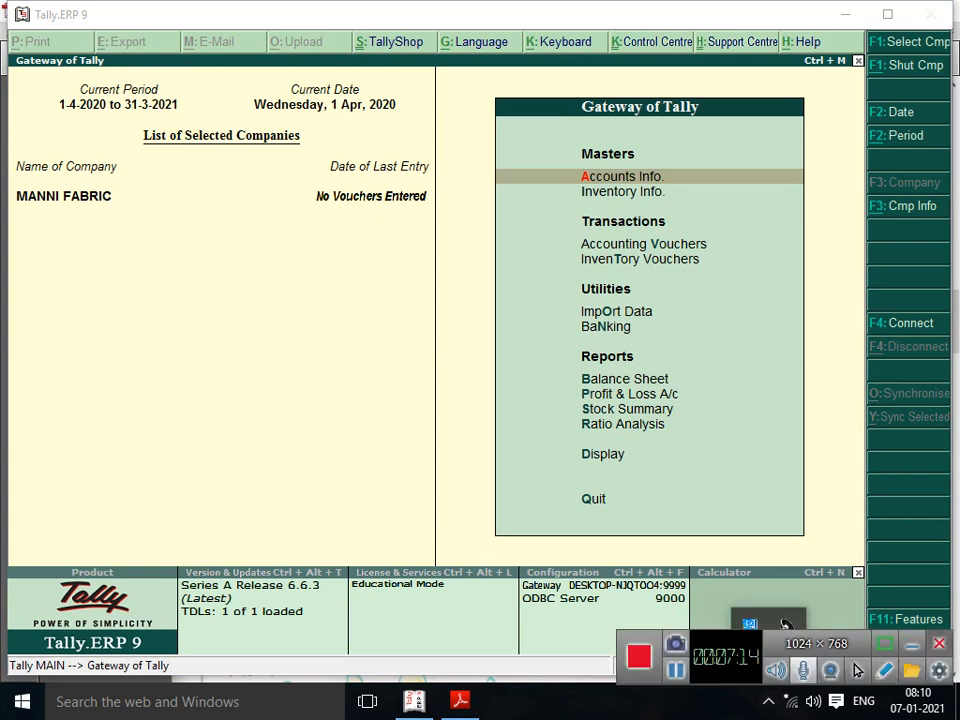